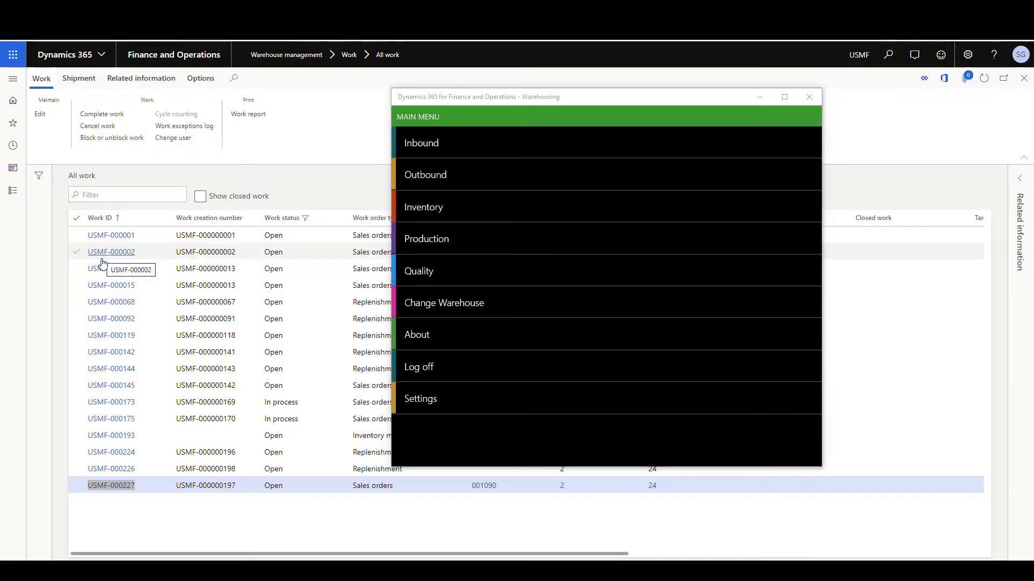
# Attempt Outbound Sales Picking for work ID USMF-000227, which returns a wrong-warehouse error
pyautogui.click(447, 186)
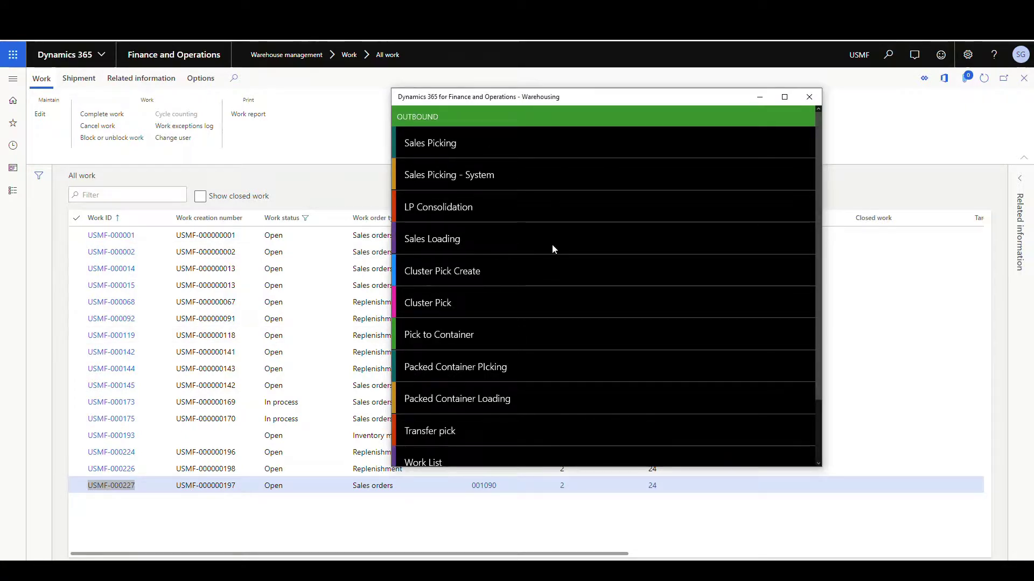
pyautogui.click(437, 147)
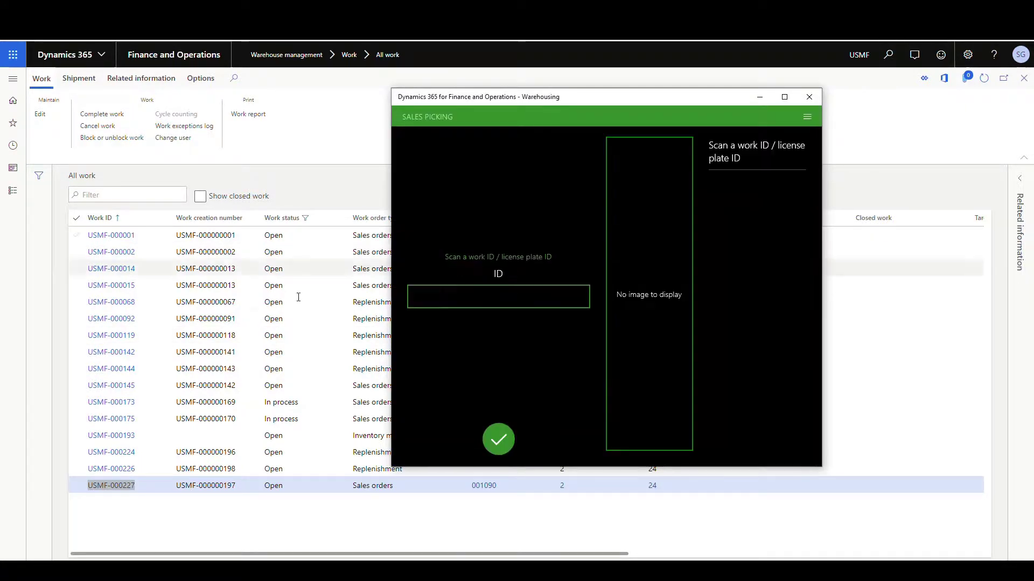
pyautogui.click(430, 302)
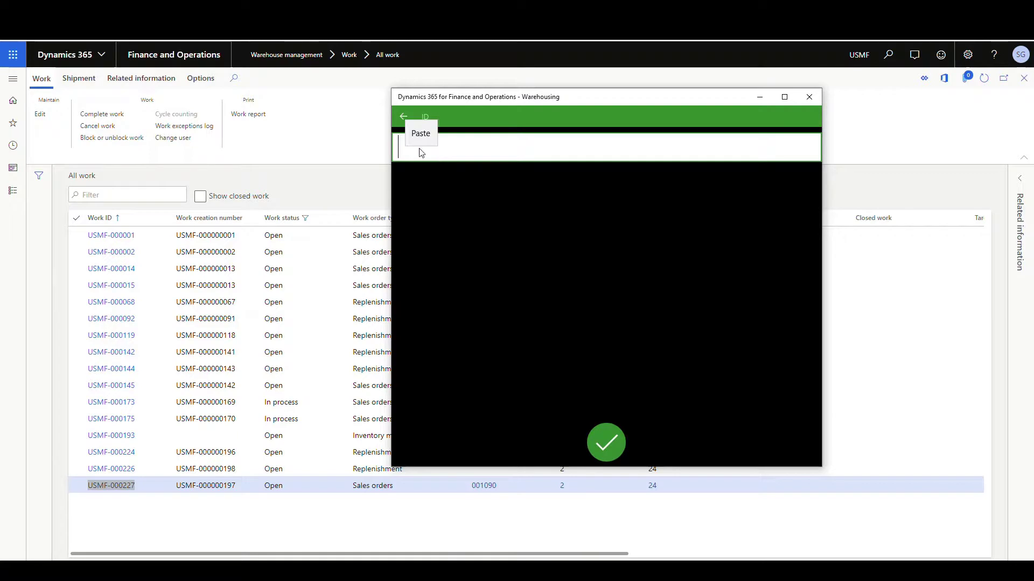
pyautogui.write('USMF-000227')
pyautogui.click(609, 442)
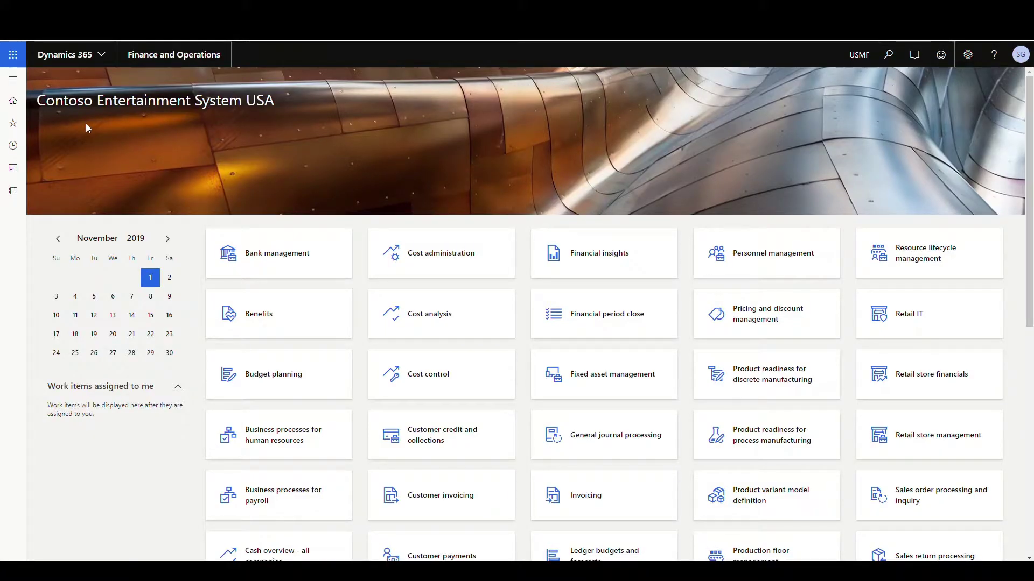
# Open Warehouse management Worker setup and list the second worker's allowed warehouses 24, 61 and 62
pyautogui.click(20, 85)
pyautogui.scroll(-10, 70, 376)
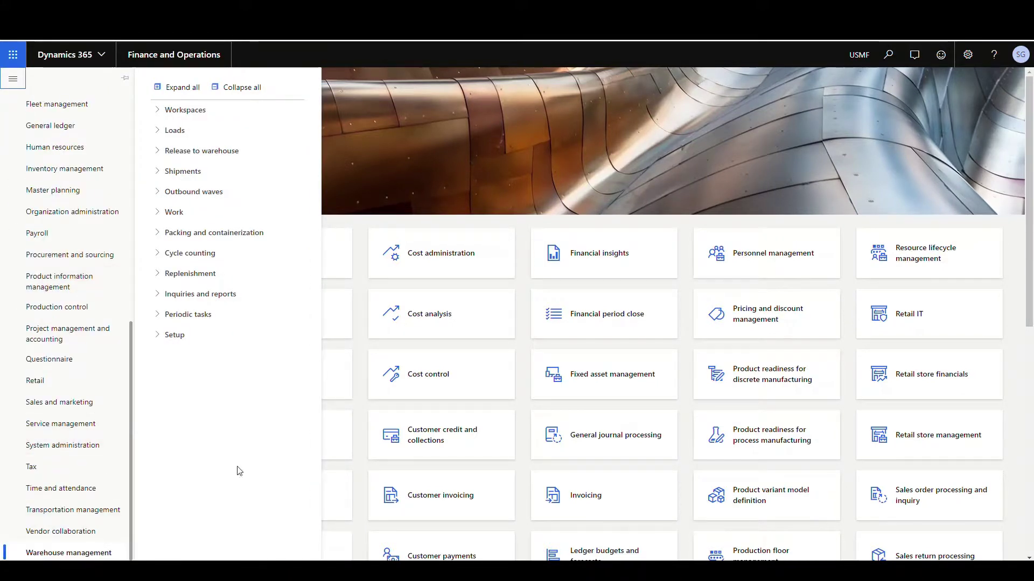
pyautogui.click(173, 334)
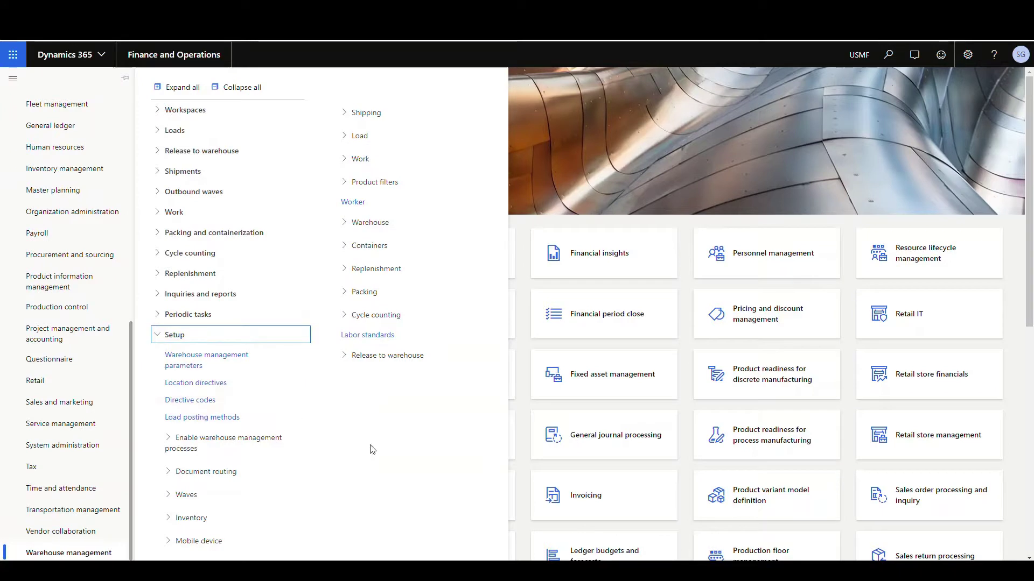
pyautogui.click(357, 204)
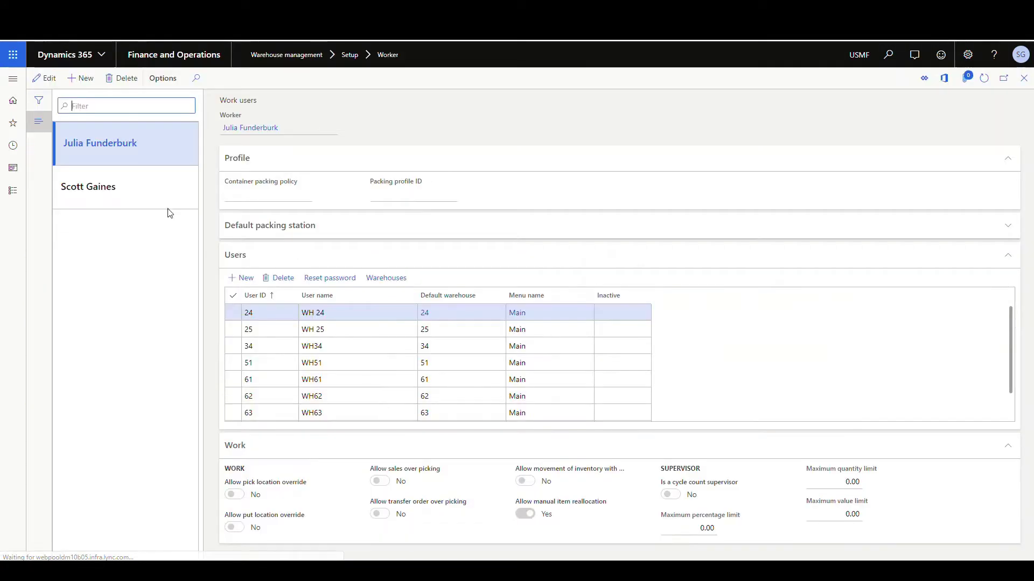
pyautogui.click(143, 189)
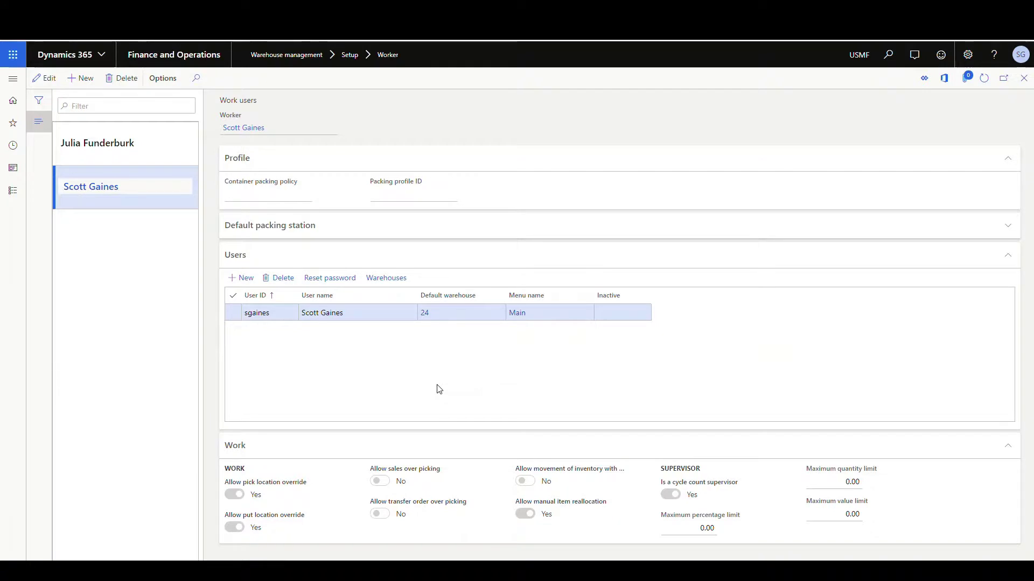
pyautogui.click(380, 287)
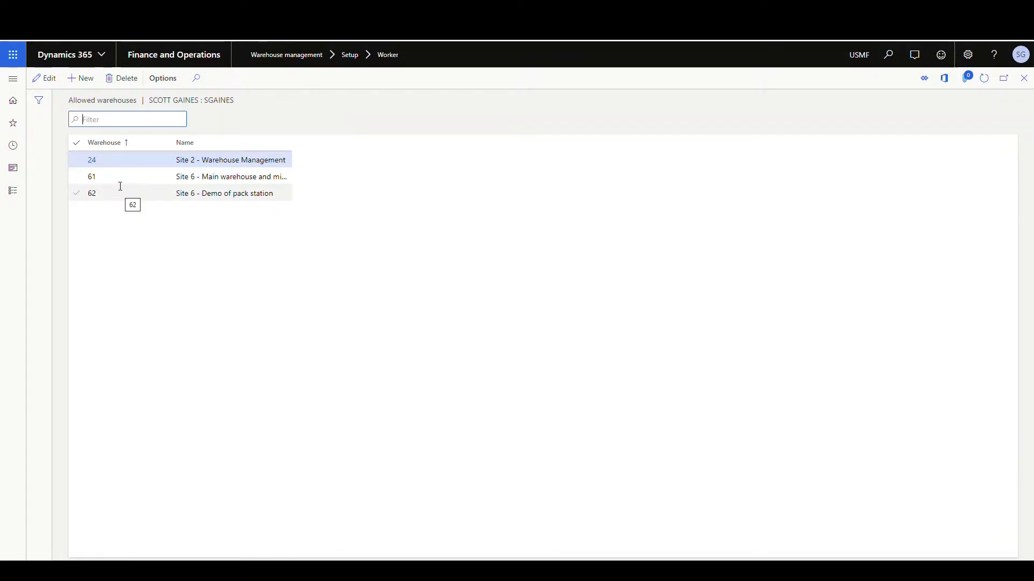
pyautogui.moveTo(117, 170)
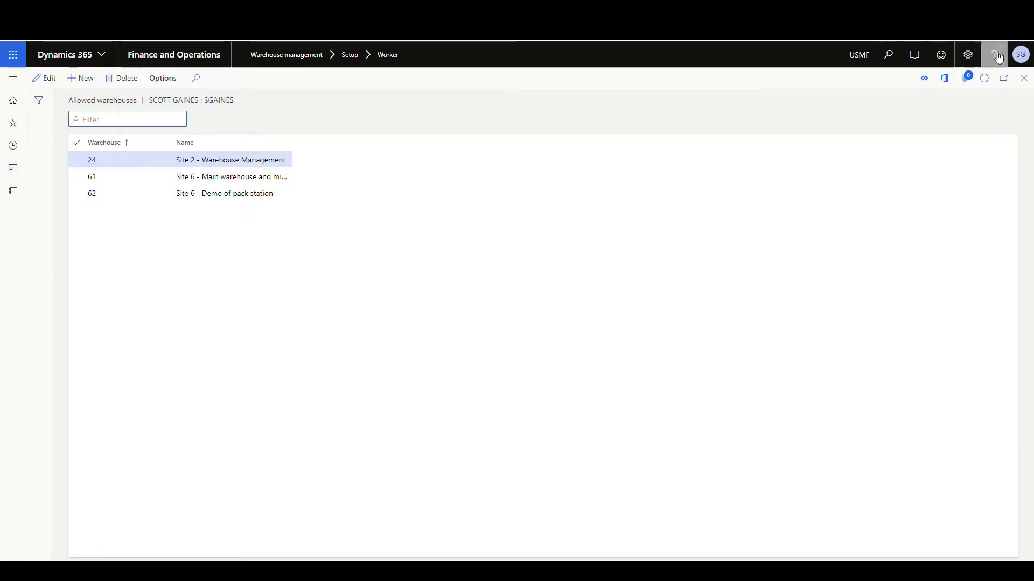
# Close Allowed warehouses and view the Change Warehouse item under Mobile device menu items
pyautogui.click(1023, 79)
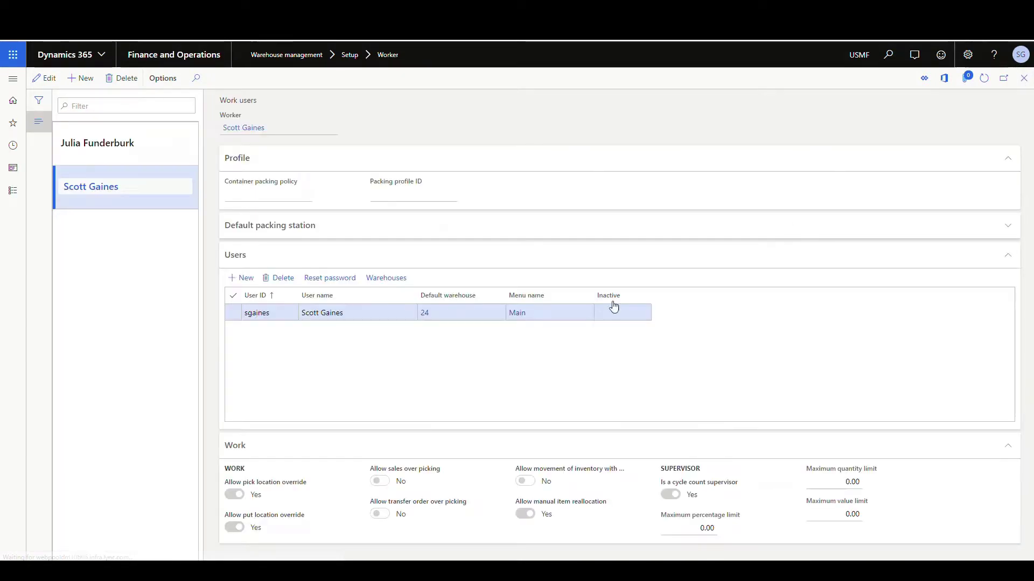
pyautogui.click(13, 78)
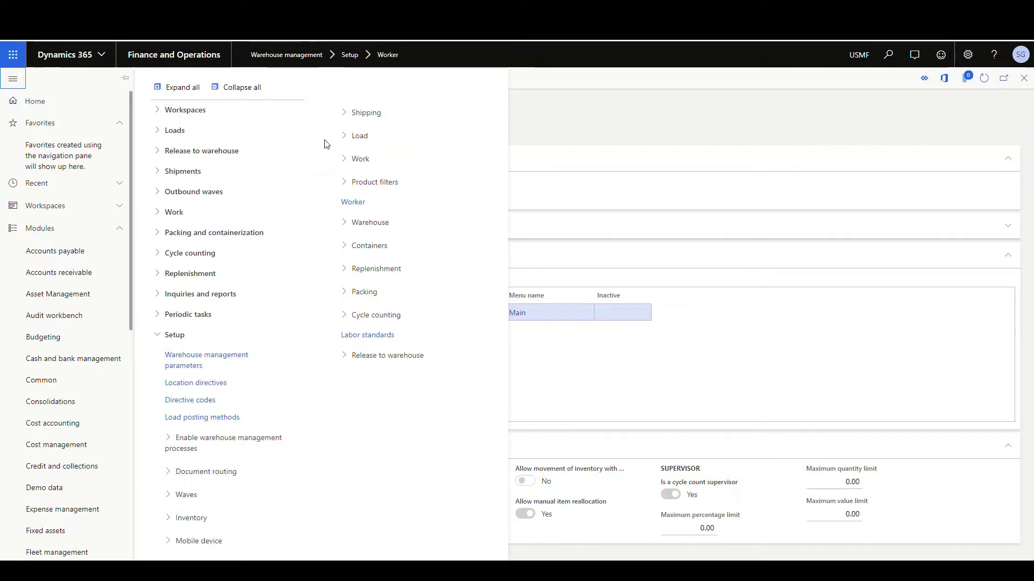
pyautogui.click(170, 540)
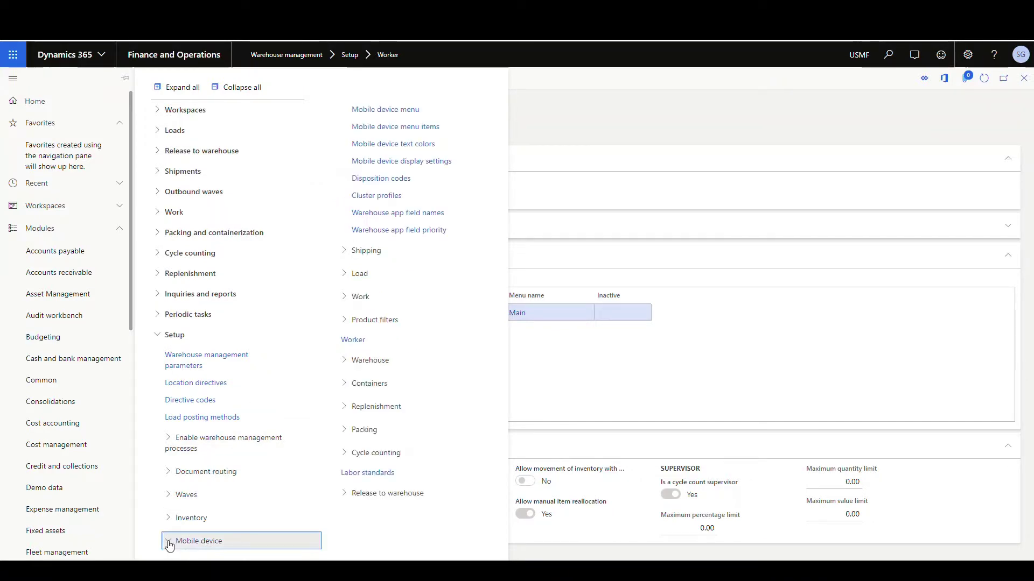
pyautogui.click(430, 134)
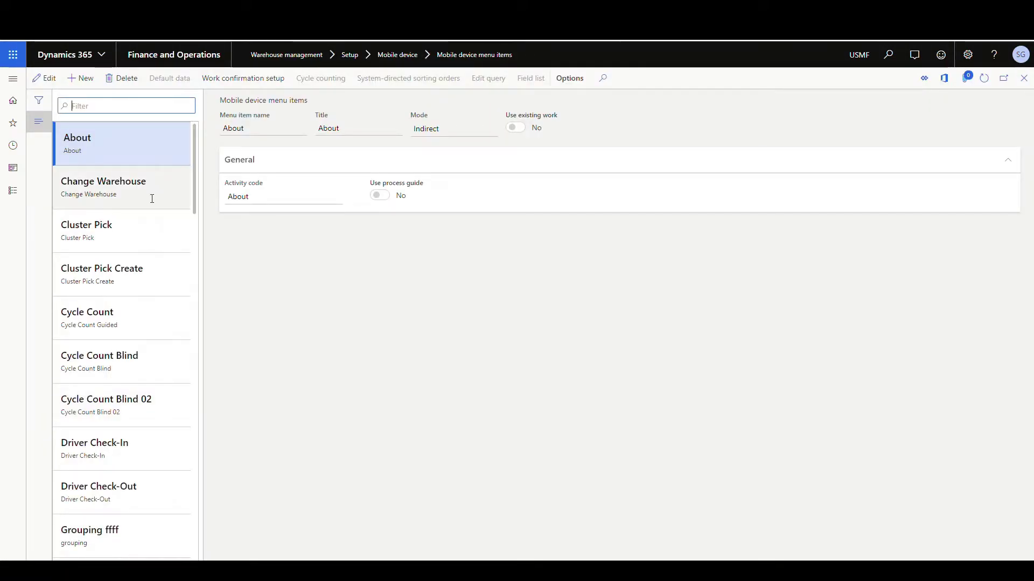
pyautogui.click(152, 198)
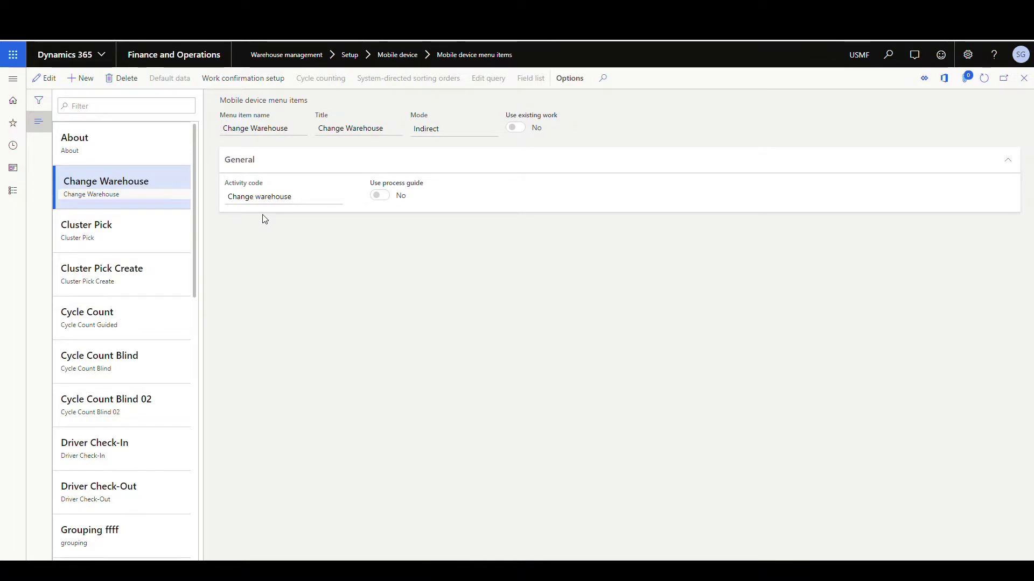
# Open Mobile device menus and select Count to confirm it includes Change Warehouse
pyautogui.click(14, 80)
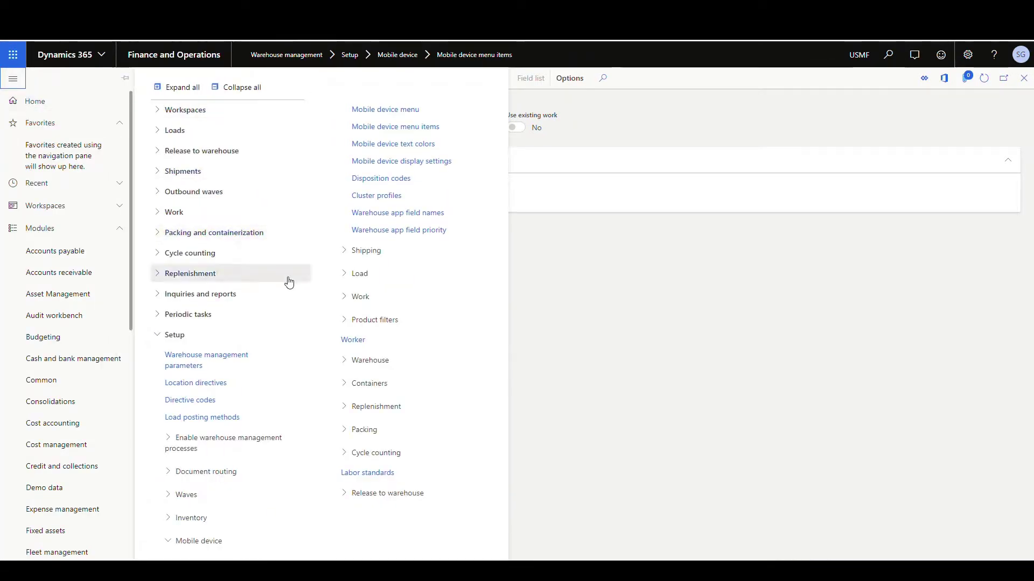
pyautogui.click(387, 111)
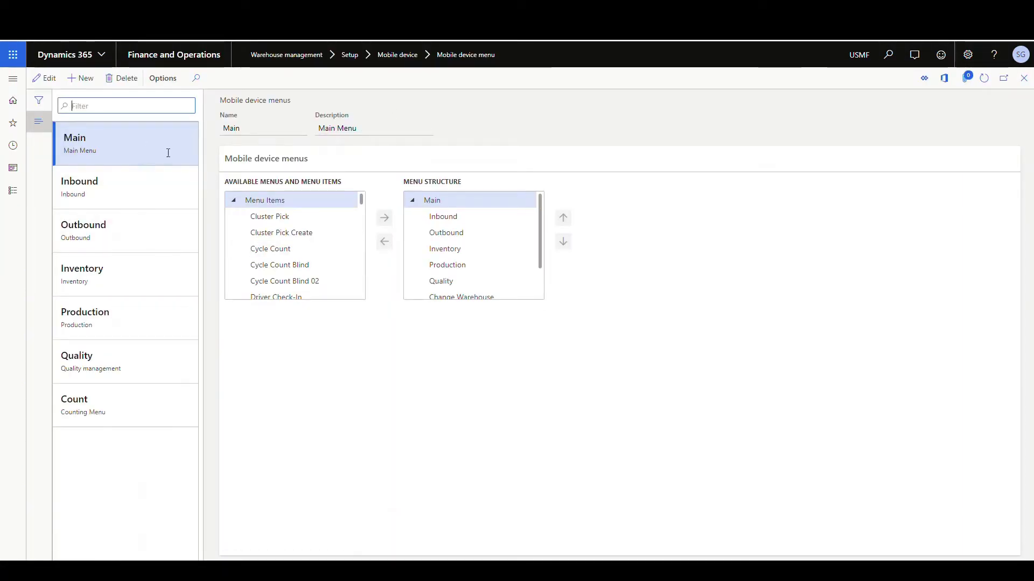
pyautogui.click(146, 408)
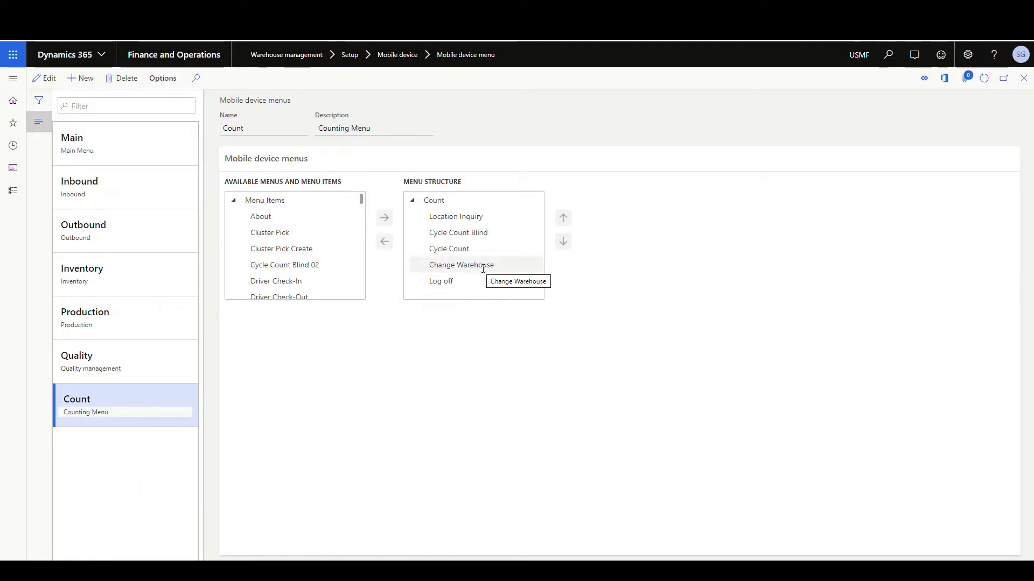
# Sign in to the Warehousing app with the worker's mobile user ID and password
pyautogui.hotkey('alt', 'Tab')
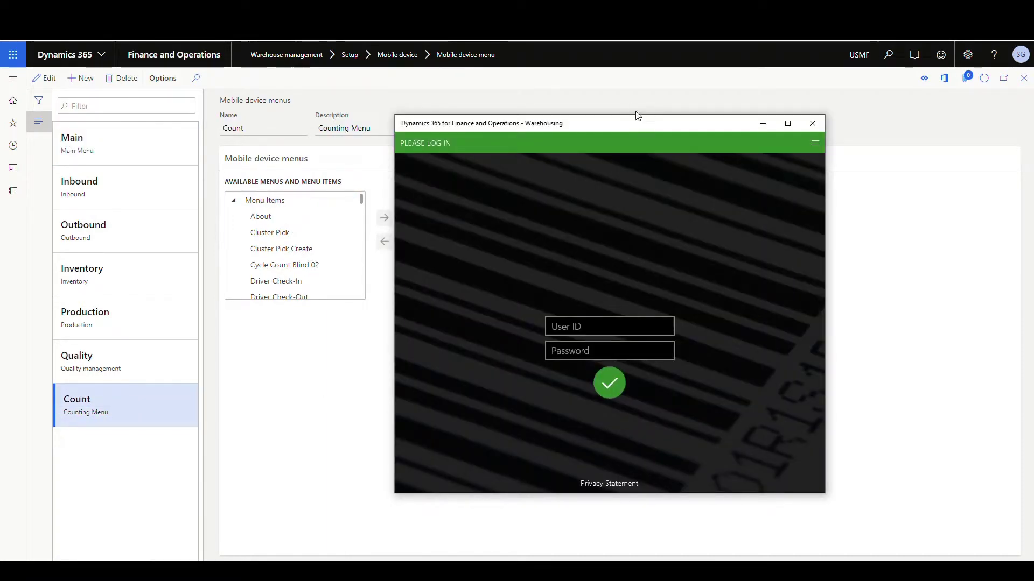
pyautogui.moveTo(631, 123); pyautogui.dragTo(387, 119)
pyautogui.click(339, 318)
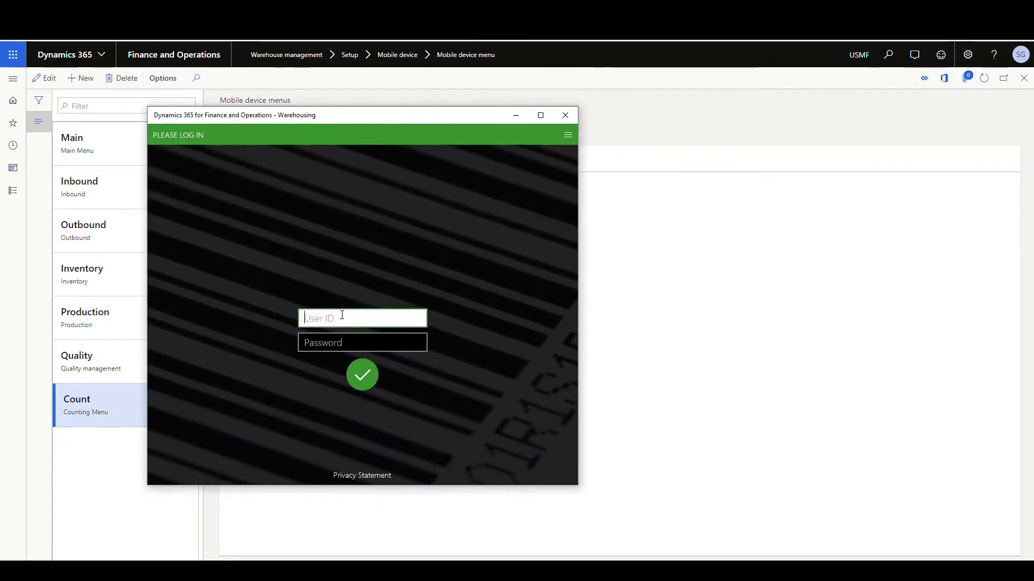
pyautogui.press('Tab')
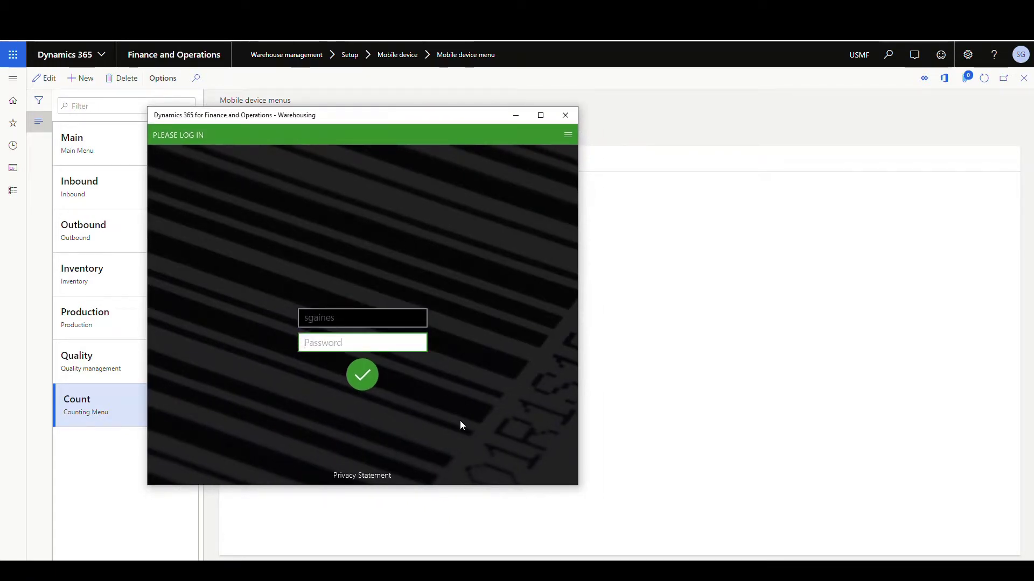
pyautogui.write('1234')
pyautogui.click(362, 375)
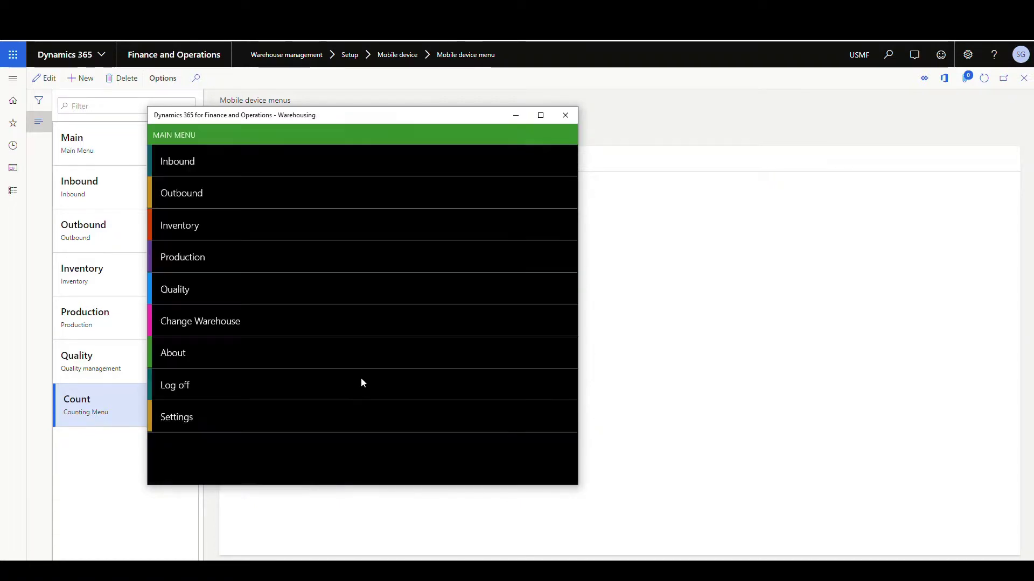
# Change the warehouse to 62, then to 24, returning to the main menu each time
pyautogui.click(203, 326)
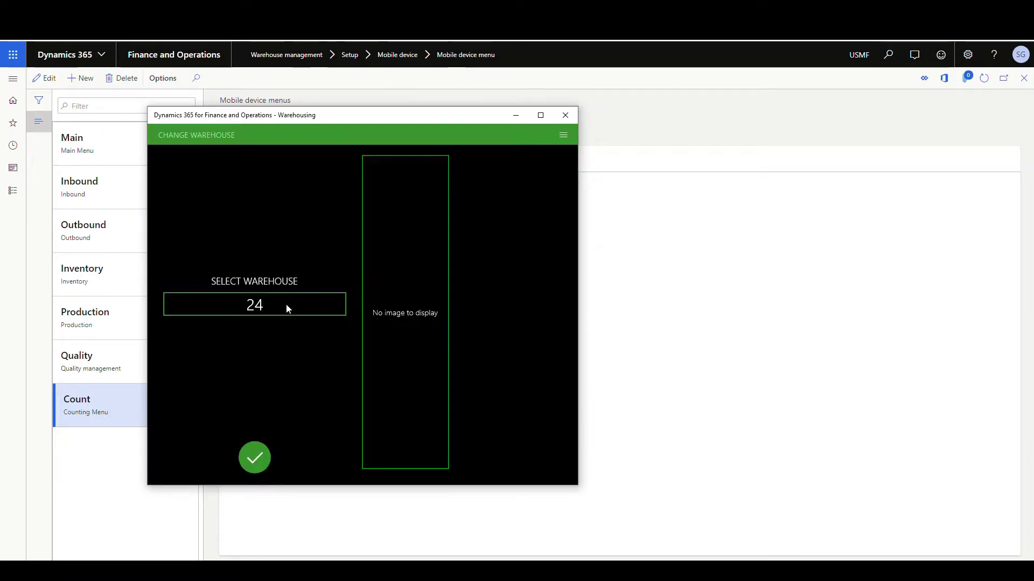
pyautogui.click(285, 304)
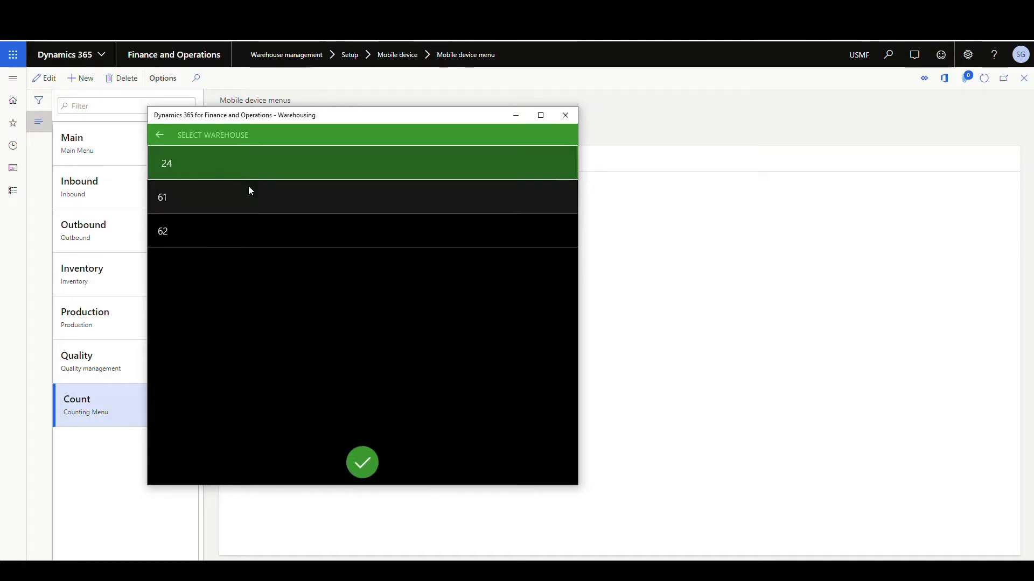
pyautogui.click(174, 230)
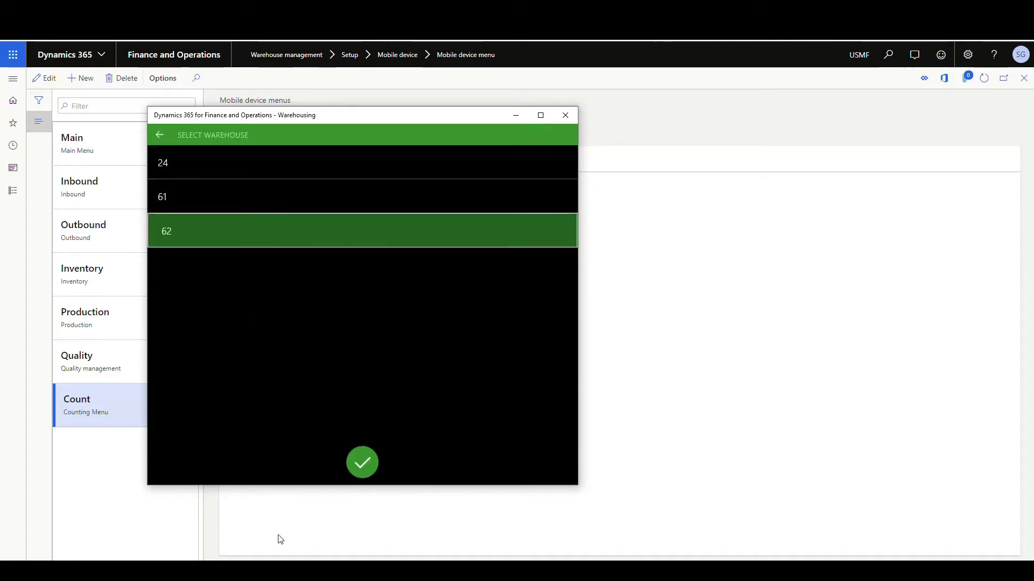
pyautogui.click(362, 460)
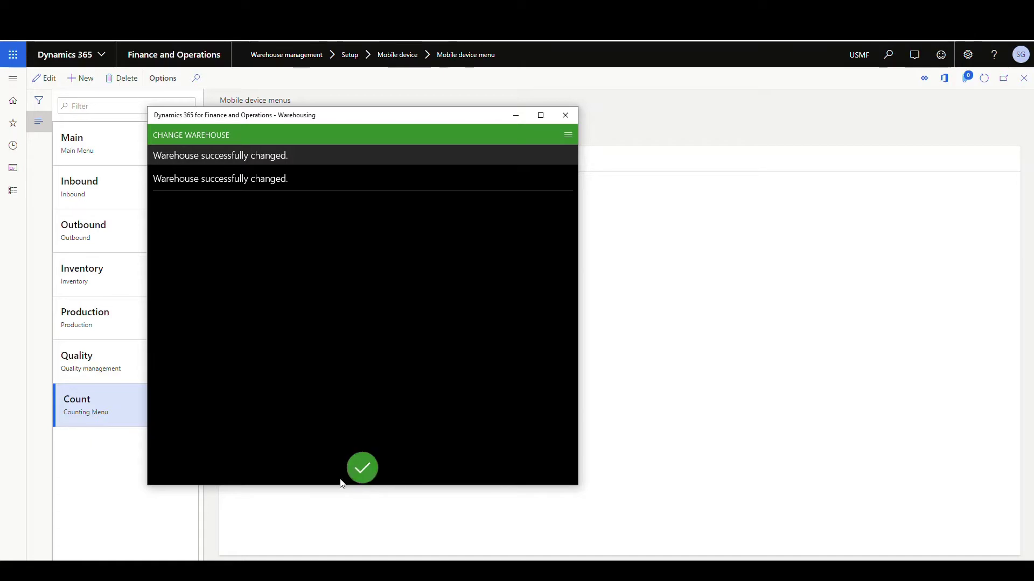
pyautogui.click(343, 481)
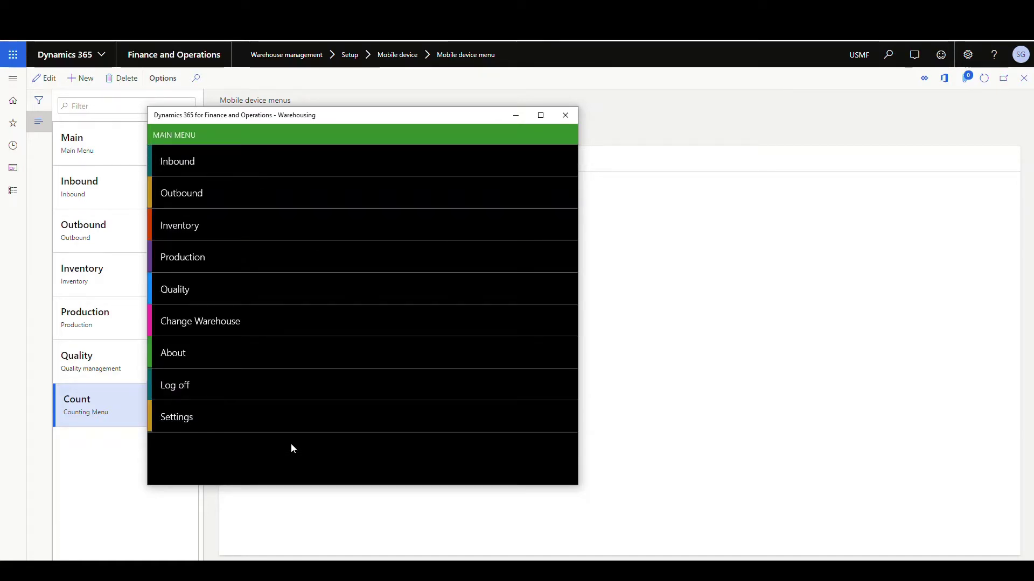
pyautogui.click(246, 321)
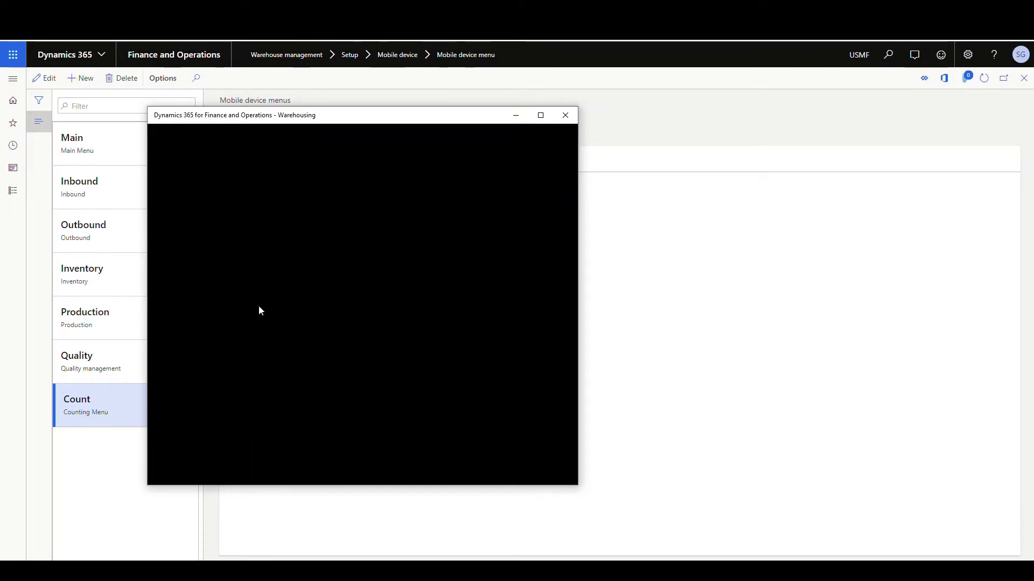
pyautogui.click(161, 159)
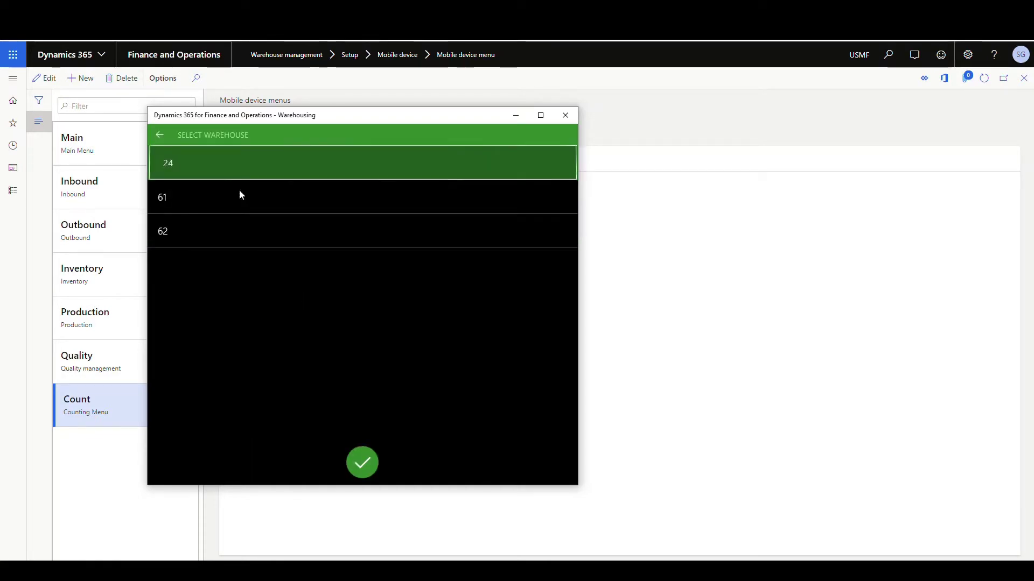
pyautogui.click(361, 463)
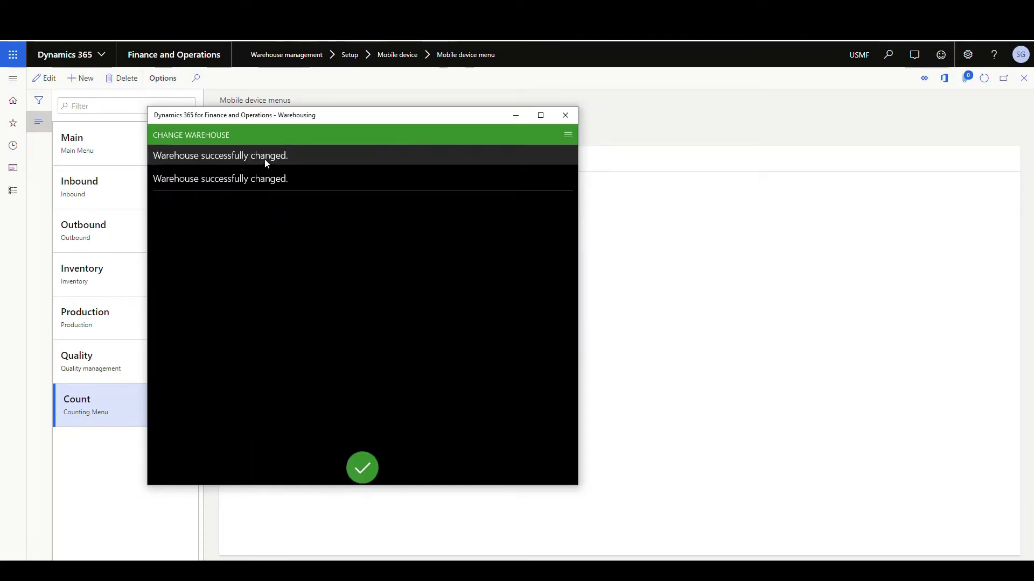
pyautogui.click(355, 467)
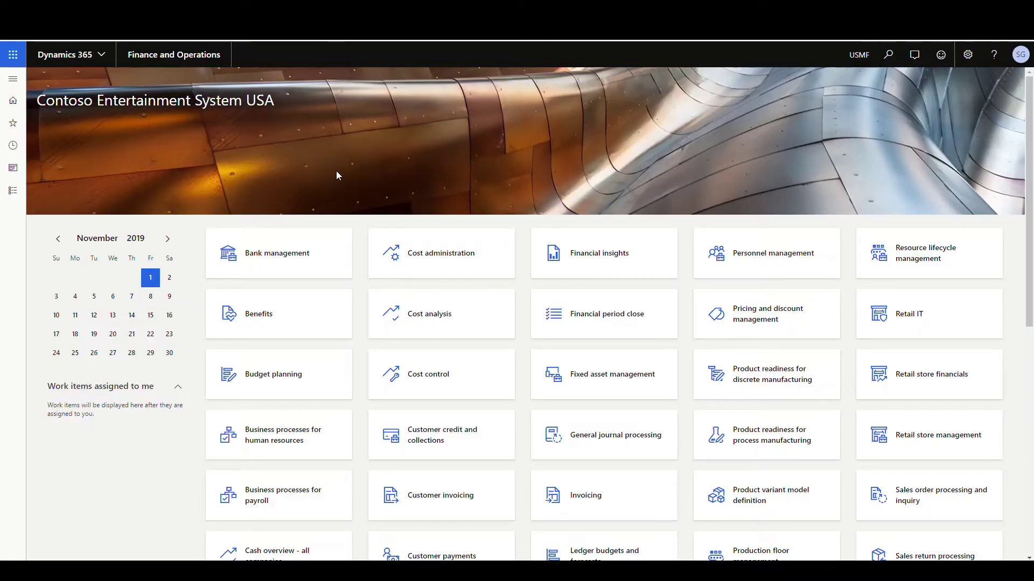
# Open Warehouse management > Setup > Worker and select the second worker, default warehouse 24
pyautogui.click(13, 81)
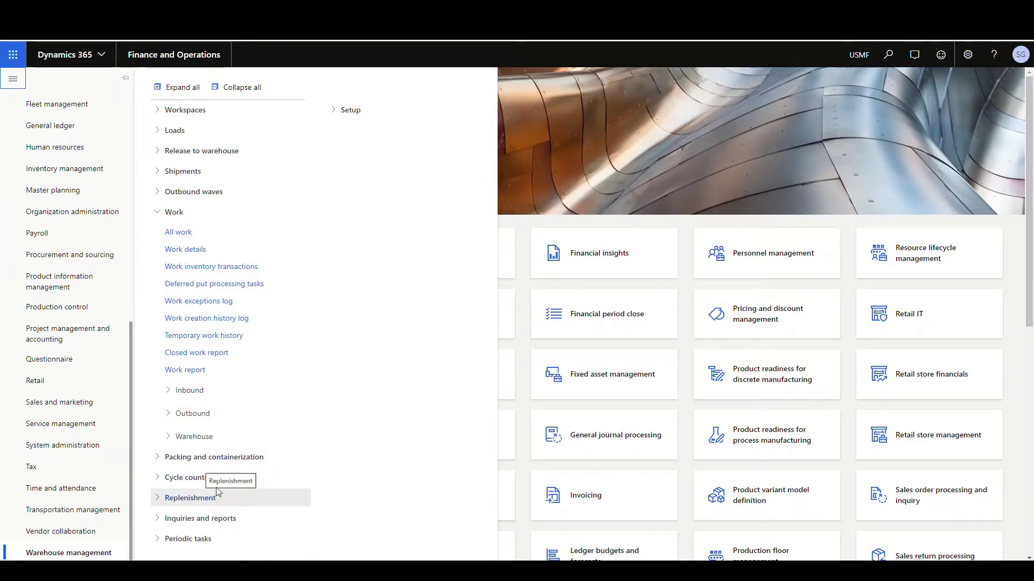
pyautogui.click(334, 110)
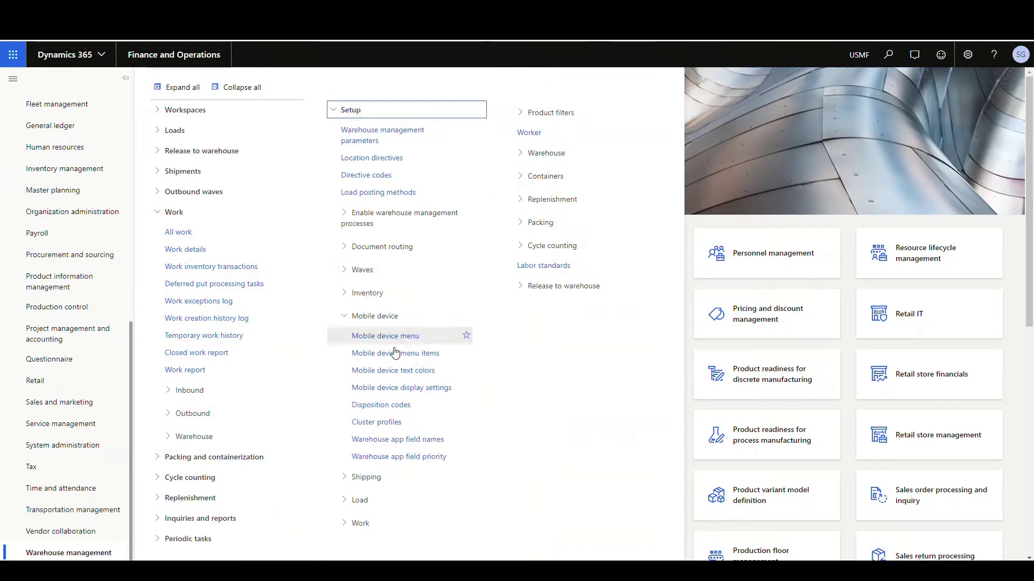
pyautogui.click(528, 135)
pyautogui.click(100, 200)
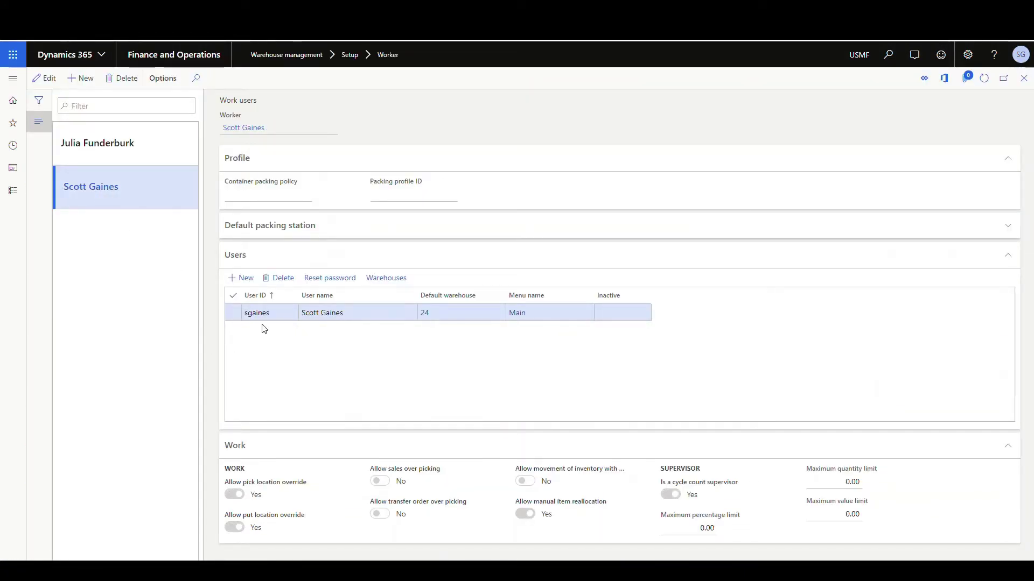
# Add a new mobile user row with the warehouse 61 user ID and the worker's name
pyautogui.click(243, 277)
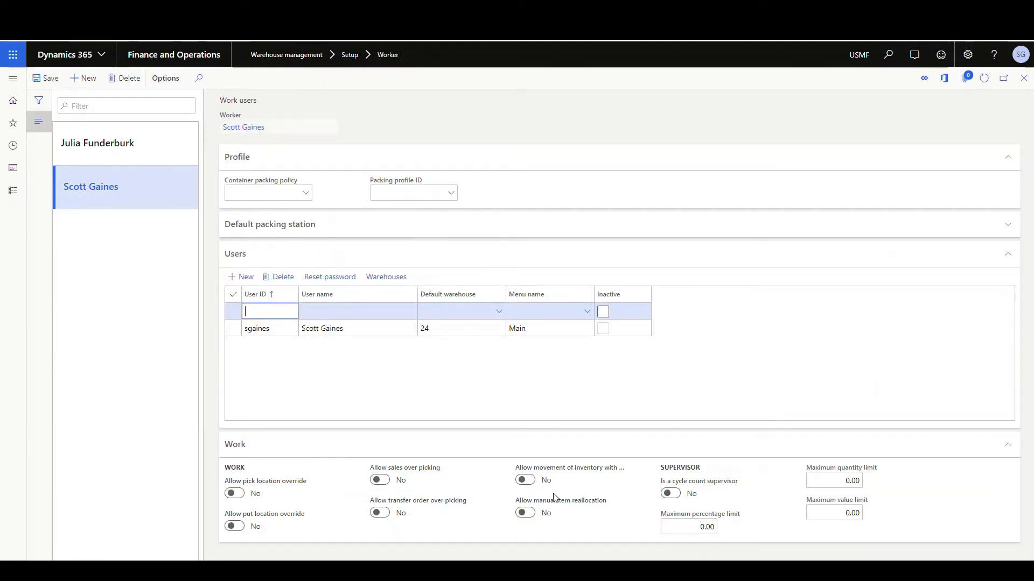
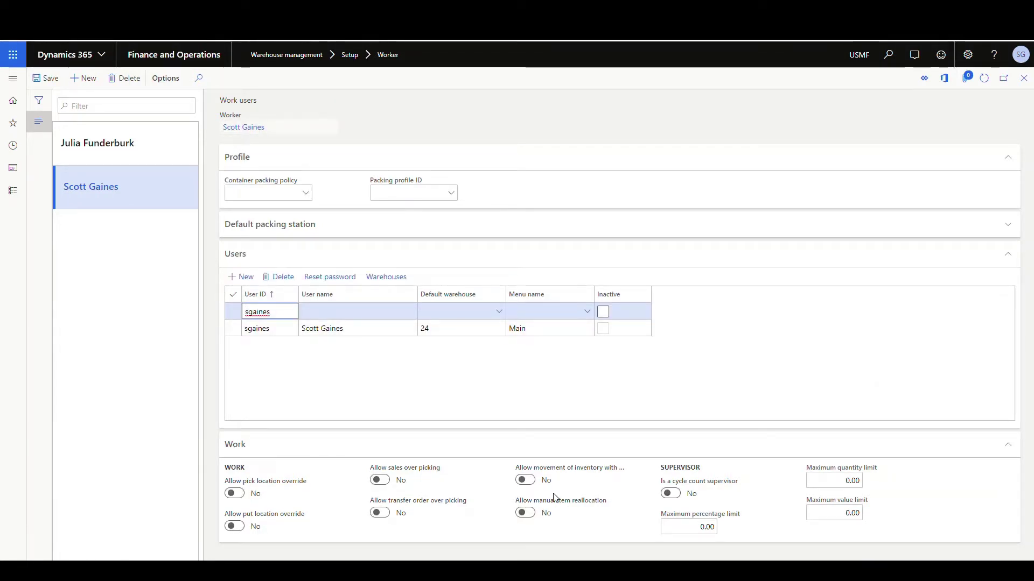
pyautogui.press('Tab')
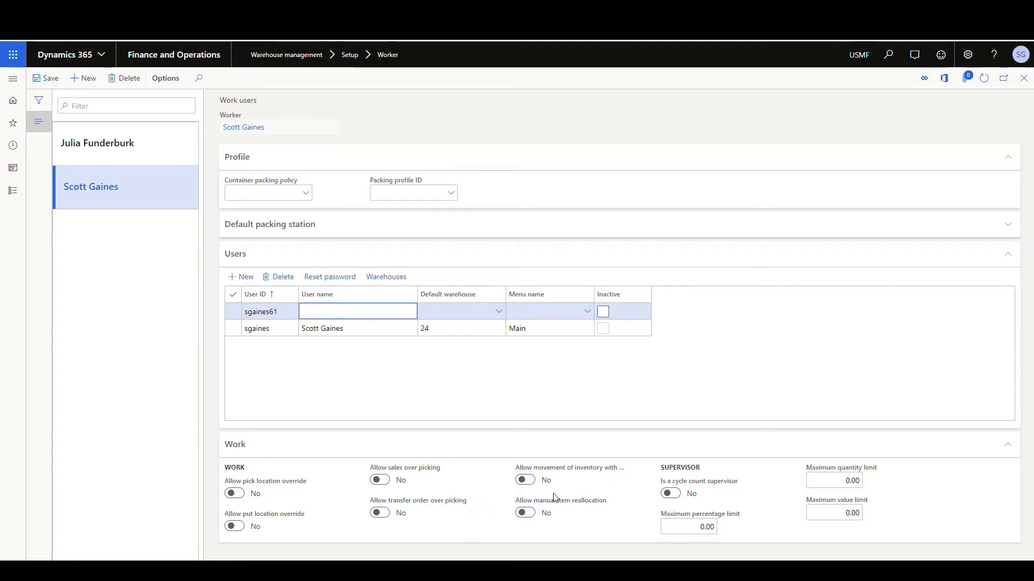
pyautogui.press('Tab')
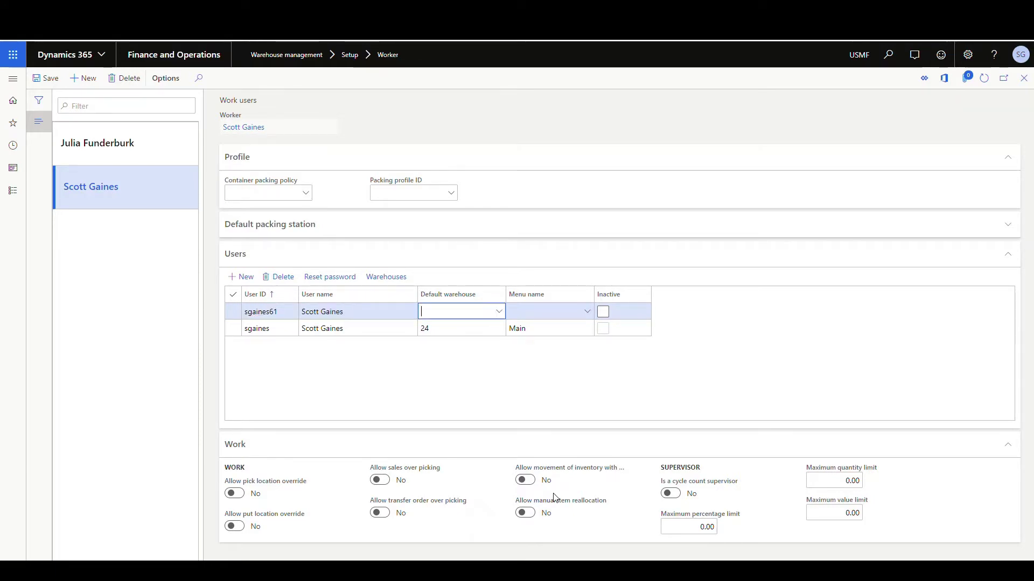
# Set default warehouse 61 and menu Main, save, and enter the user's password
pyautogui.click(498, 315)
pyautogui.scroll(-3, 461, 406)
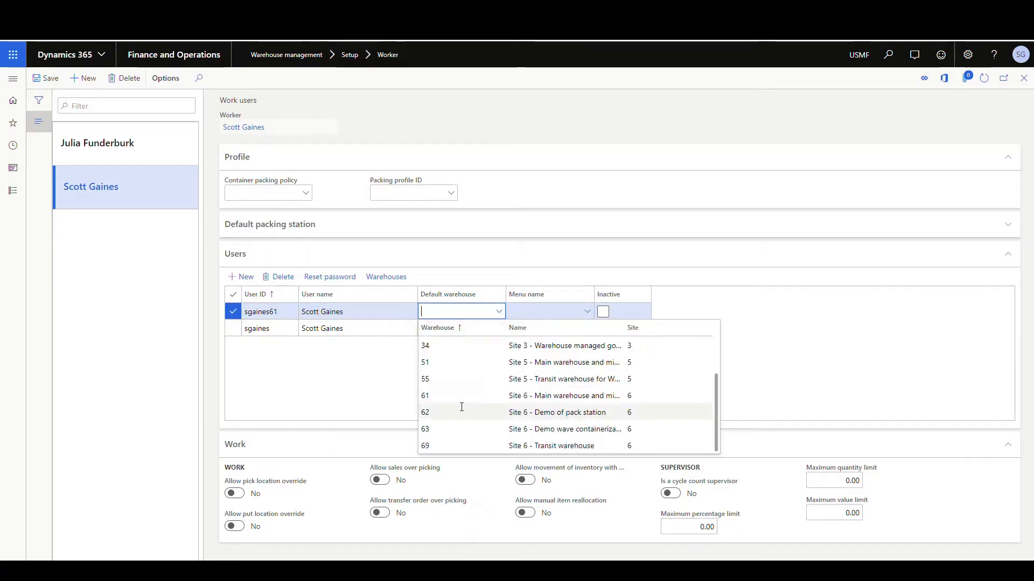
pyautogui.click(460, 398)
pyautogui.click(586, 312)
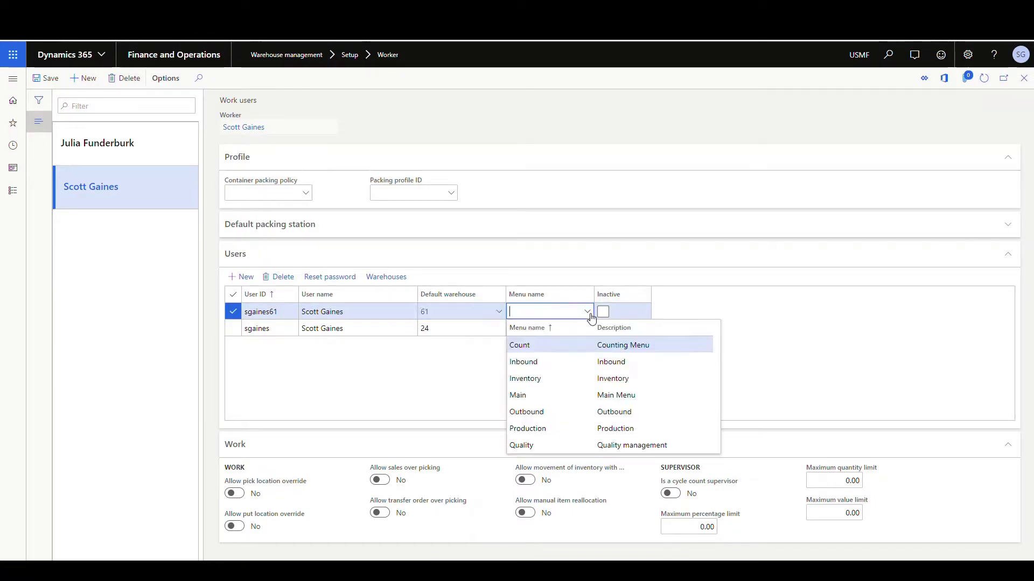
pyautogui.click(552, 395)
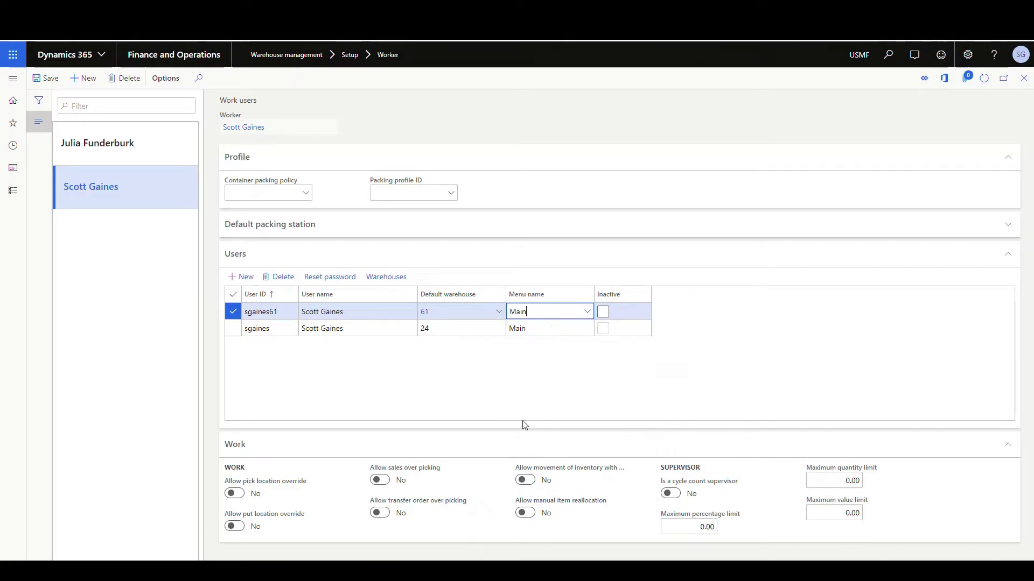
pyautogui.click(48, 79)
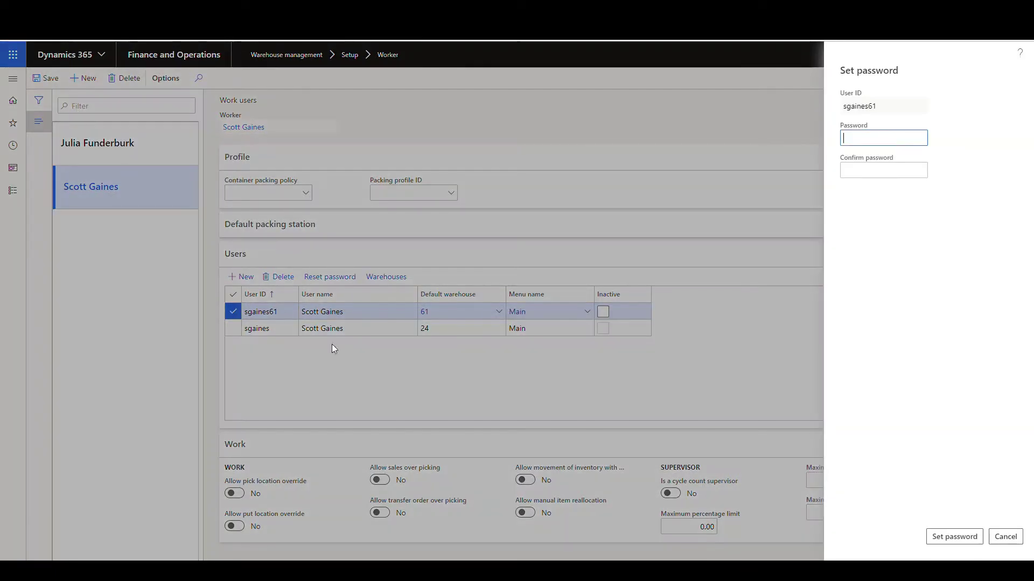
pyautogui.write('123')
pyautogui.click(864, 165)
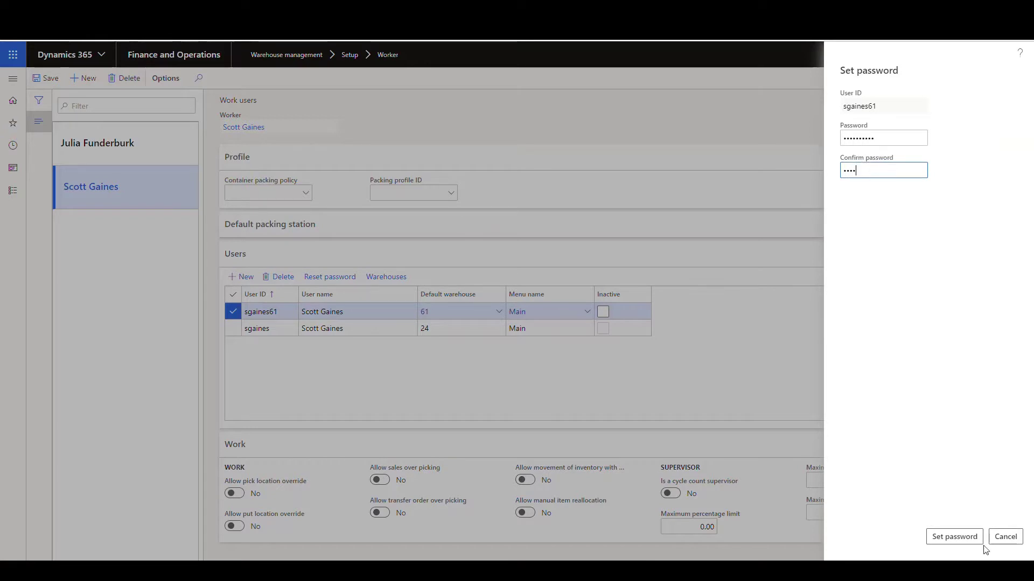
# Apply the warehouse 61 user's password, then add another user on warehouse 24 with the worker's name
pyautogui.click(958, 539)
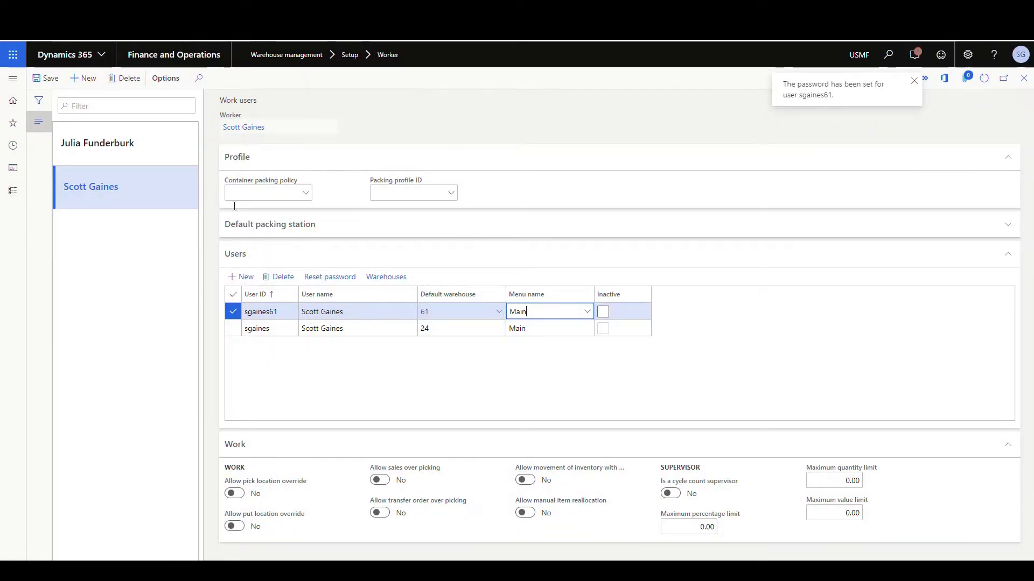
pyautogui.click(241, 277)
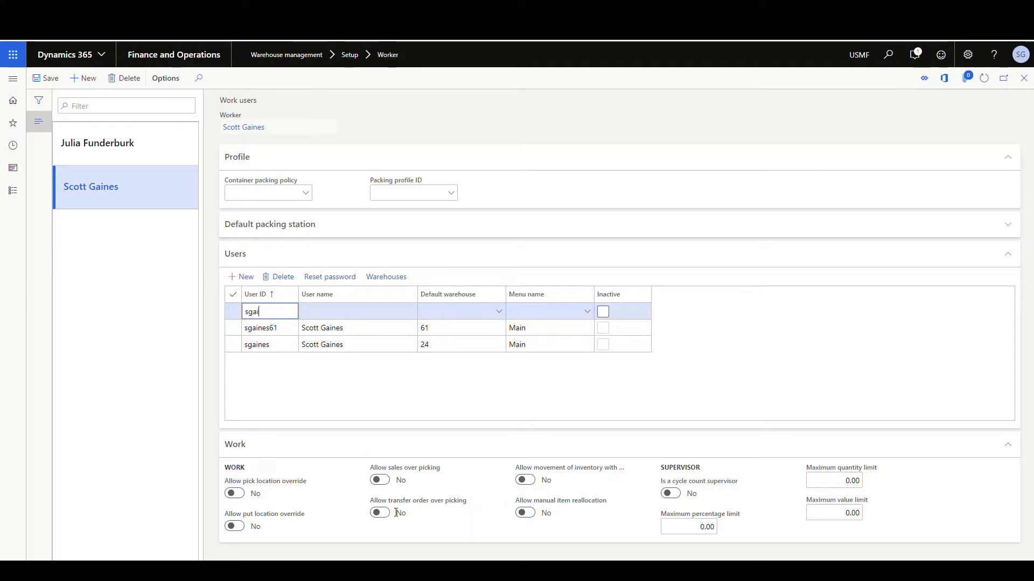
pyautogui.write('4')
pyautogui.press('Tab')
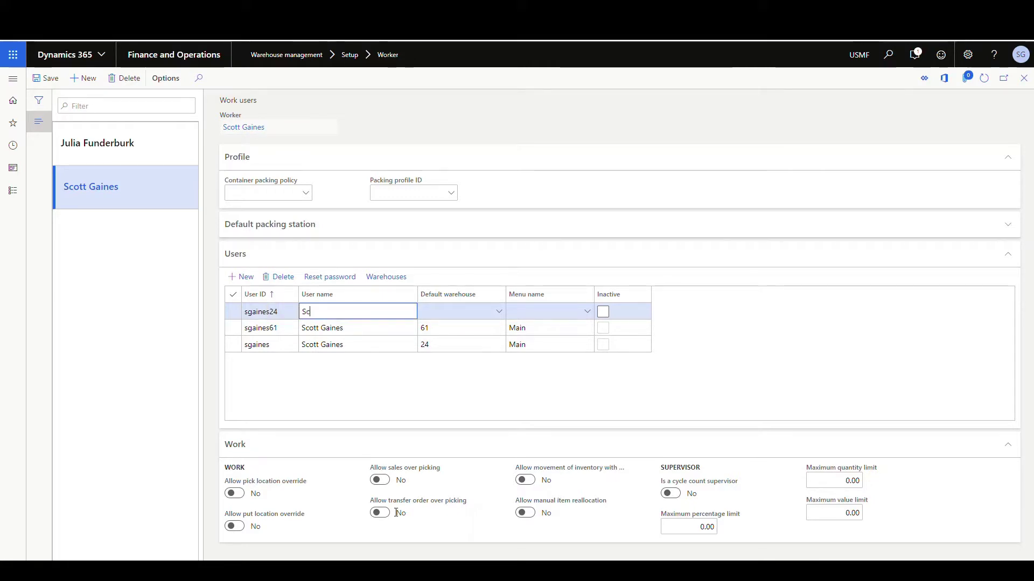
pyautogui.press('Tab')
pyautogui.write('24')
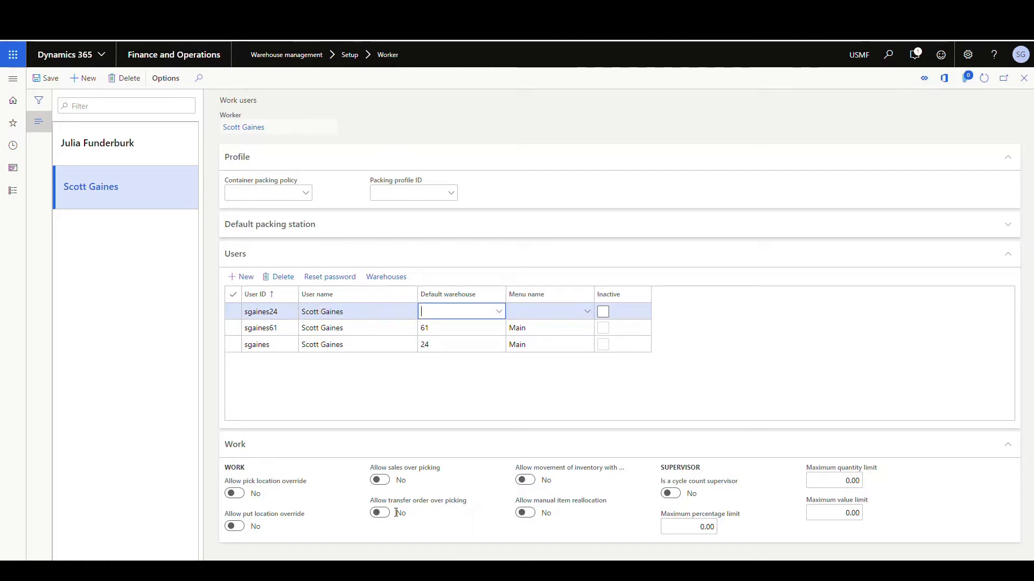
pyautogui.press('Tab')
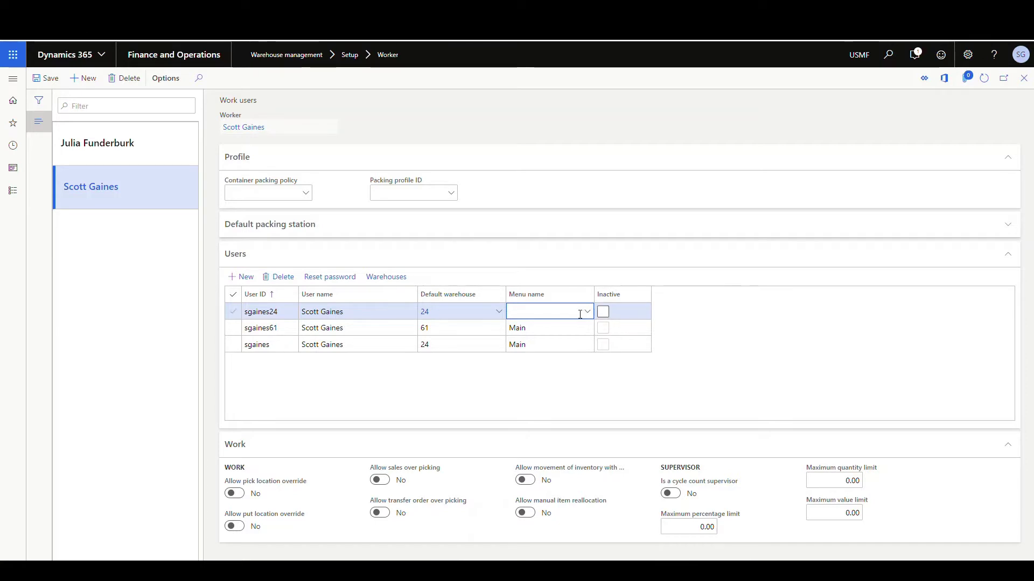
# Assign the Count menu, save, and set and confirm the new user's password
pyautogui.click(592, 312)
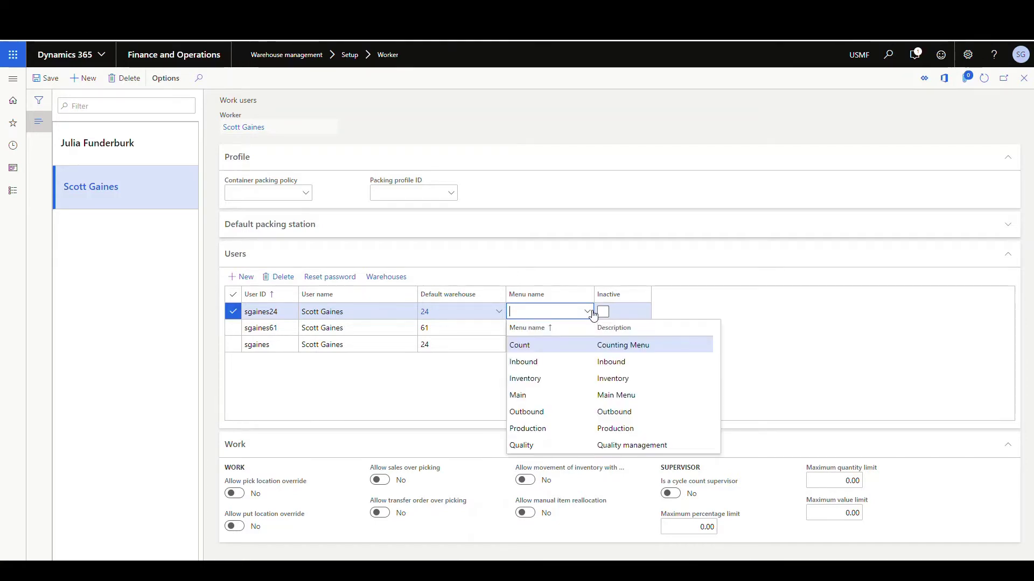
pyautogui.click(553, 346)
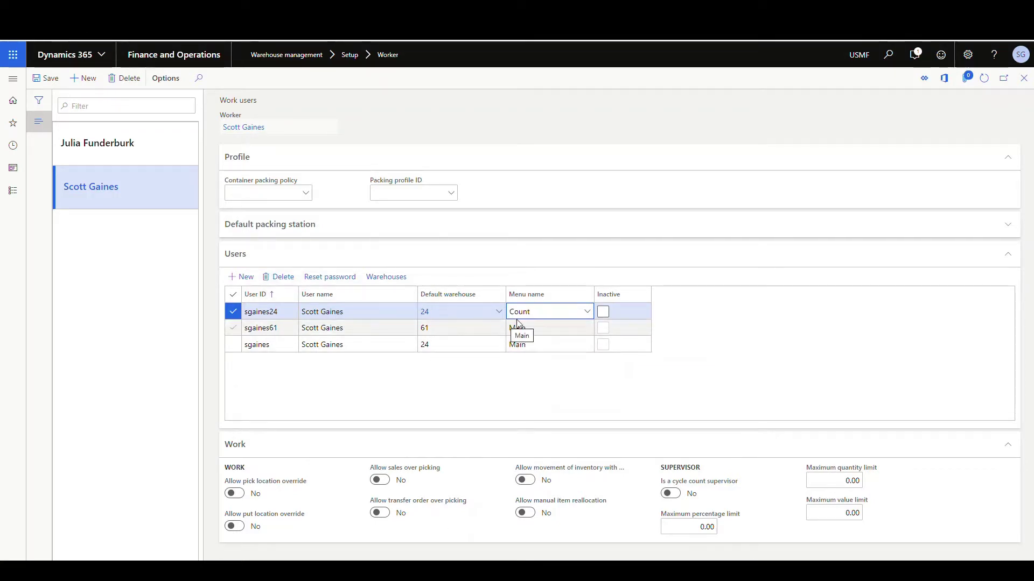
pyautogui.click(46, 78)
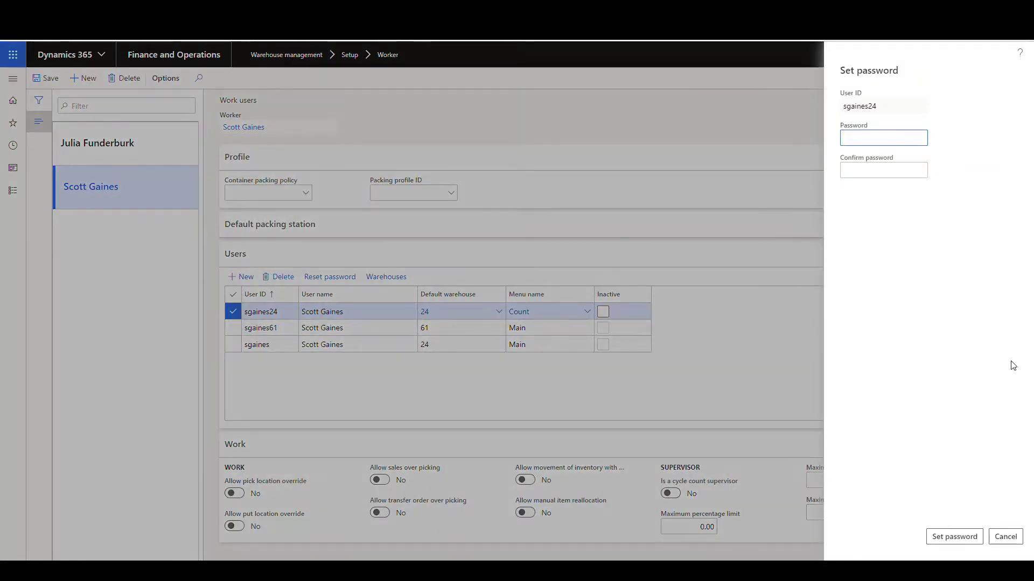
pyautogui.write('1234567890')
pyautogui.press('Tab')
pyautogui.write('1234567890')
pyautogui.click(955, 536)
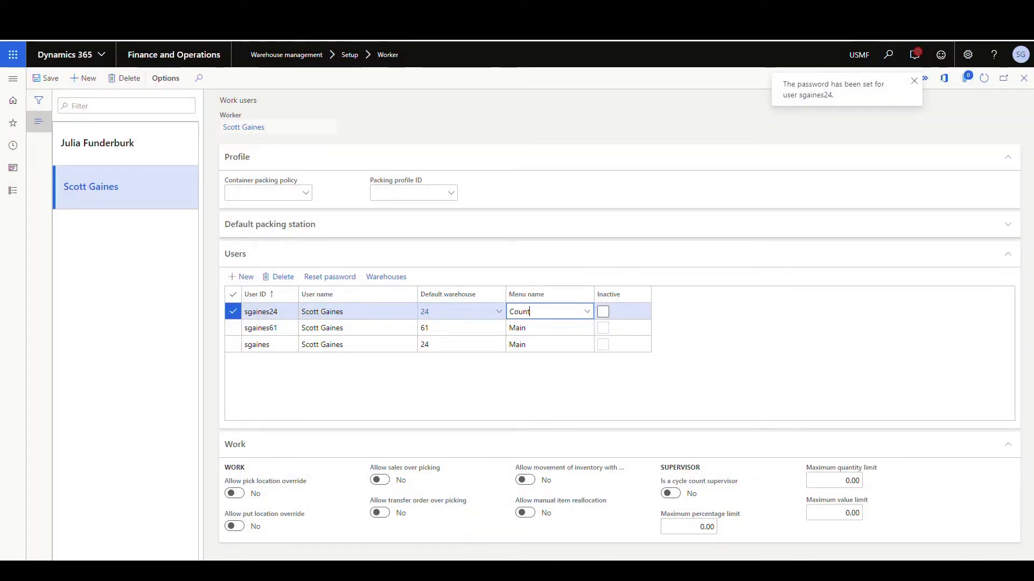
# Bring the Warehousing app forward, back out of the outbound menu, and log off
pyautogui.moveTo(172, 571)
pyautogui.click(172, 517)
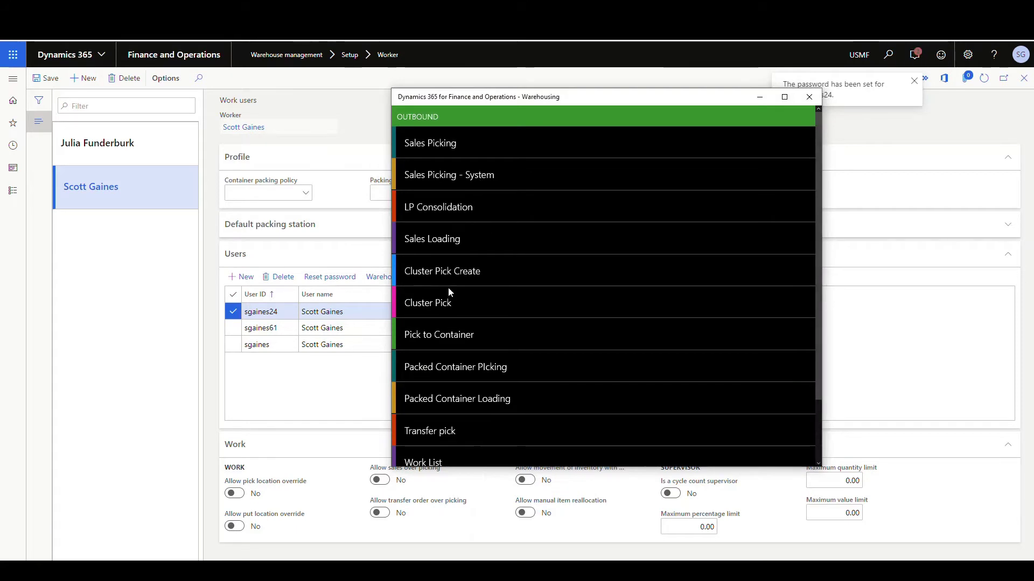
pyautogui.scroll(-3, 449, 292)
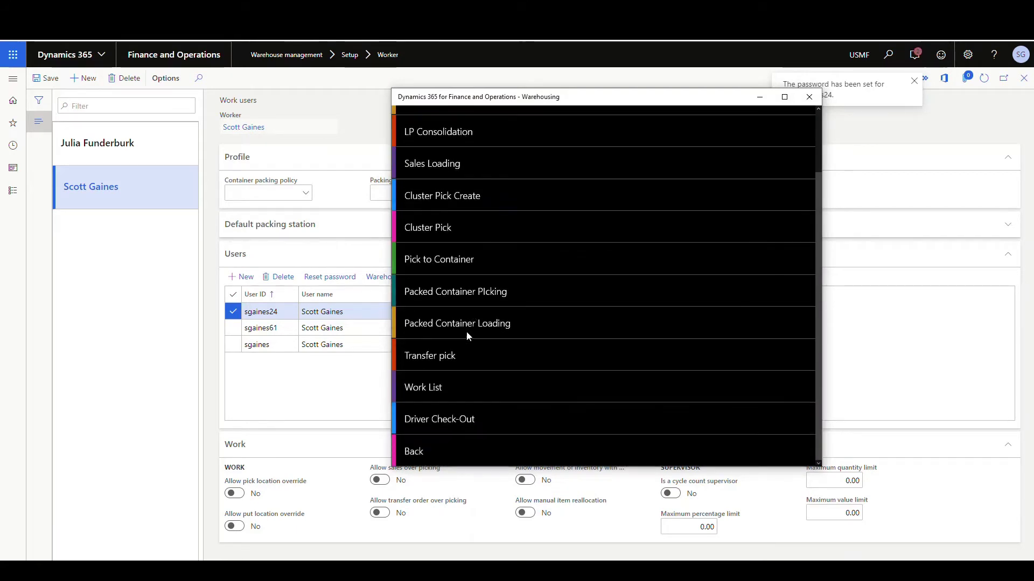
pyautogui.click(420, 455)
pyautogui.click(429, 370)
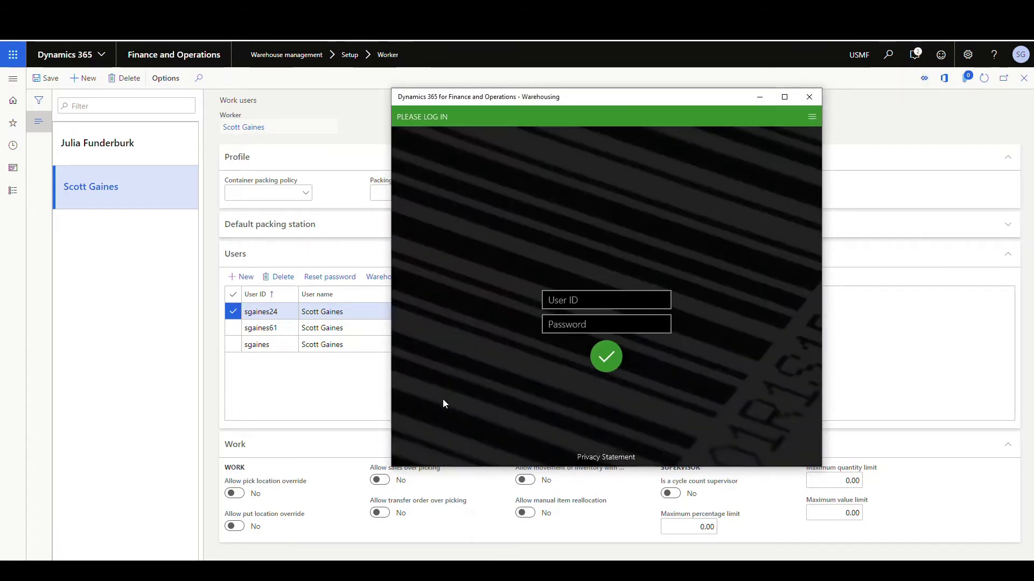
# Sign in as the warehouse 61 user and open Change Warehouse, showing warehouse 61
pyautogui.click(590, 299)
pyautogui.press('Tab')
pyautogui.write('1234')
pyautogui.press('Return')
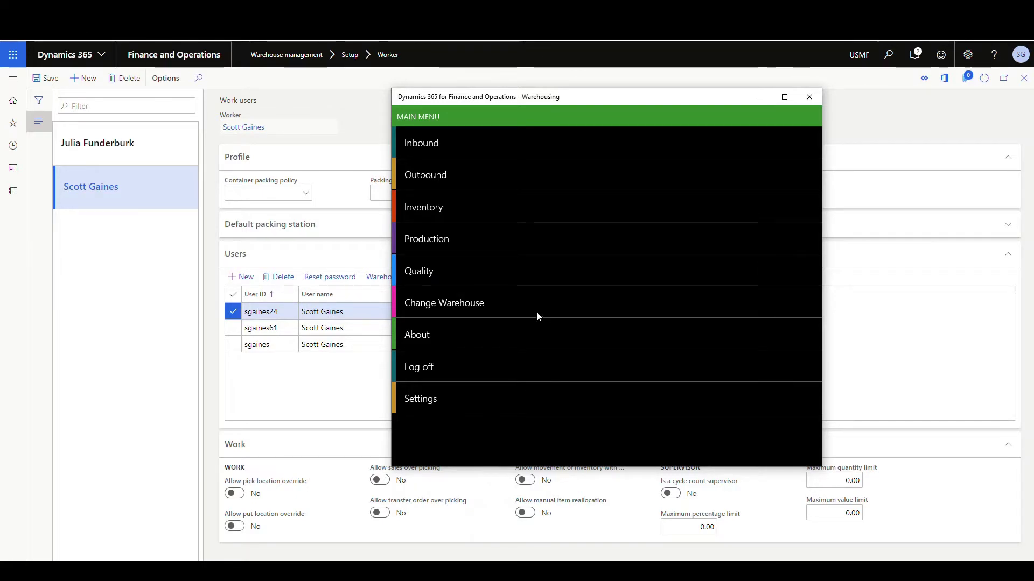
pyautogui.click(465, 305)
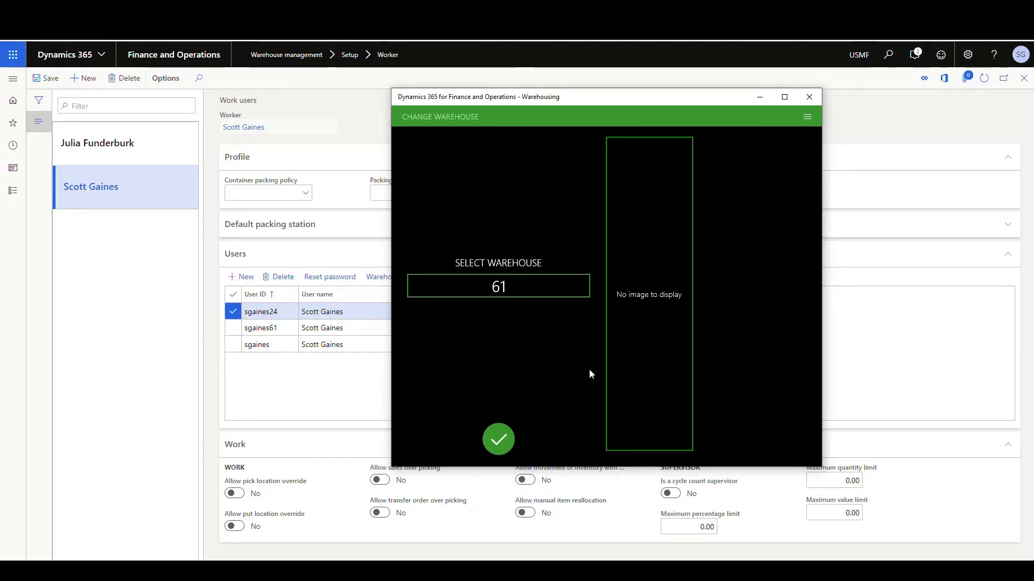
# Log out via the options menu and sign in as the Count-menu user on warehouse 24
pyautogui.click(806, 121)
pyautogui.click(701, 177)
pyautogui.click(585, 302)
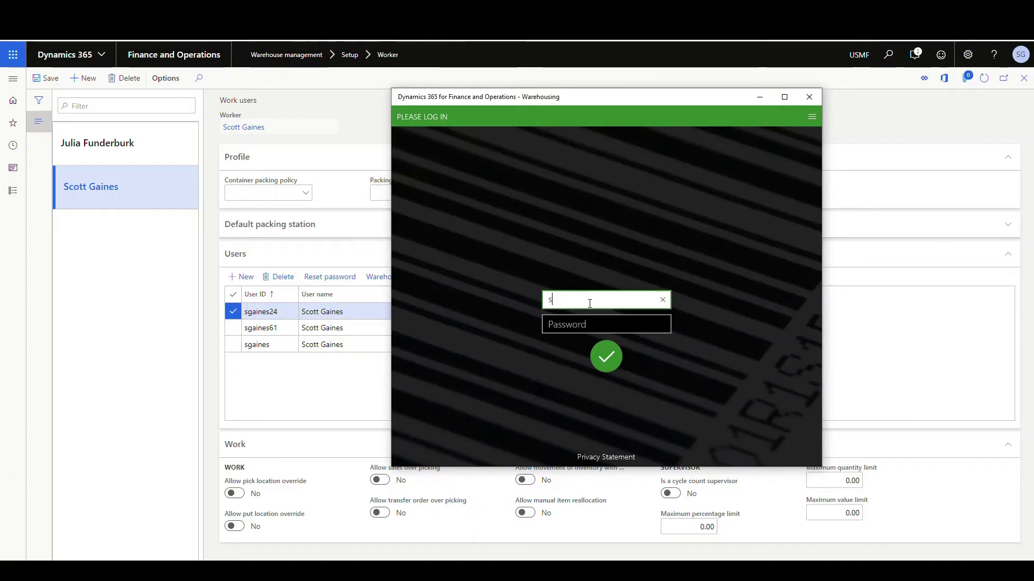
pyautogui.press('Tab')
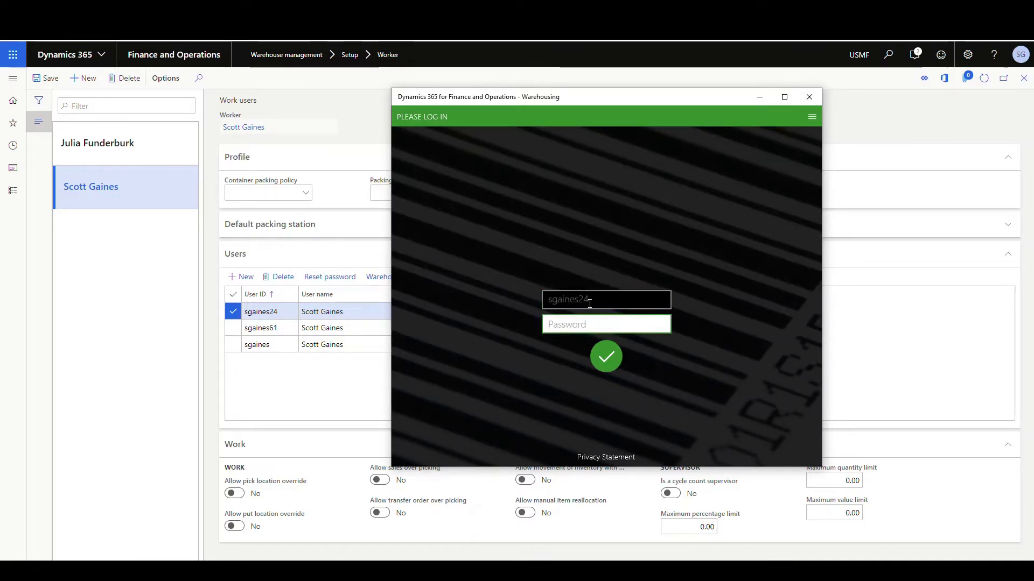
pyautogui.write('1234')
pyautogui.click(608, 362)
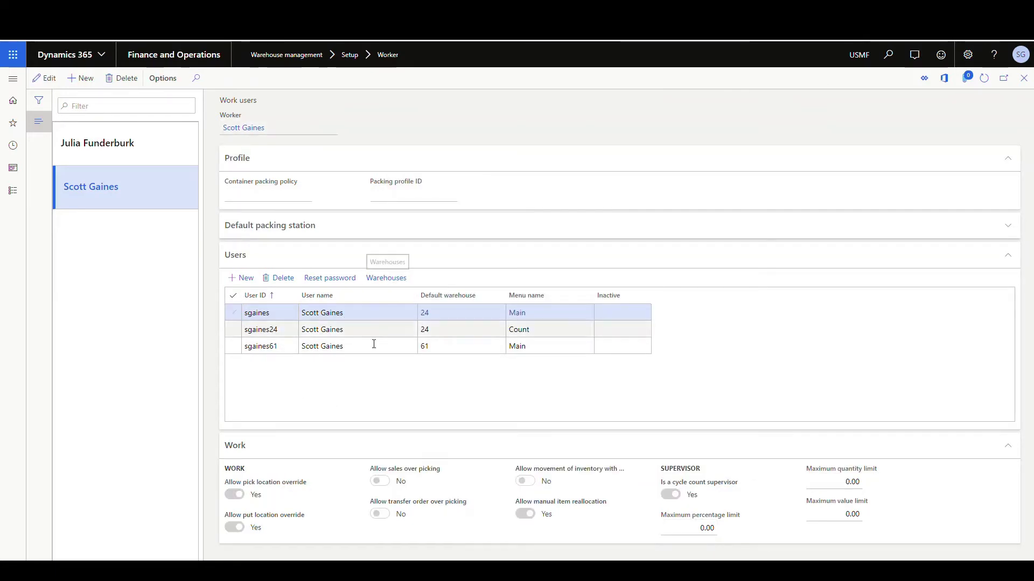
# Check allowed warehouses for the Main user and the Count user, which allows only 24
pyautogui.click(369, 332)
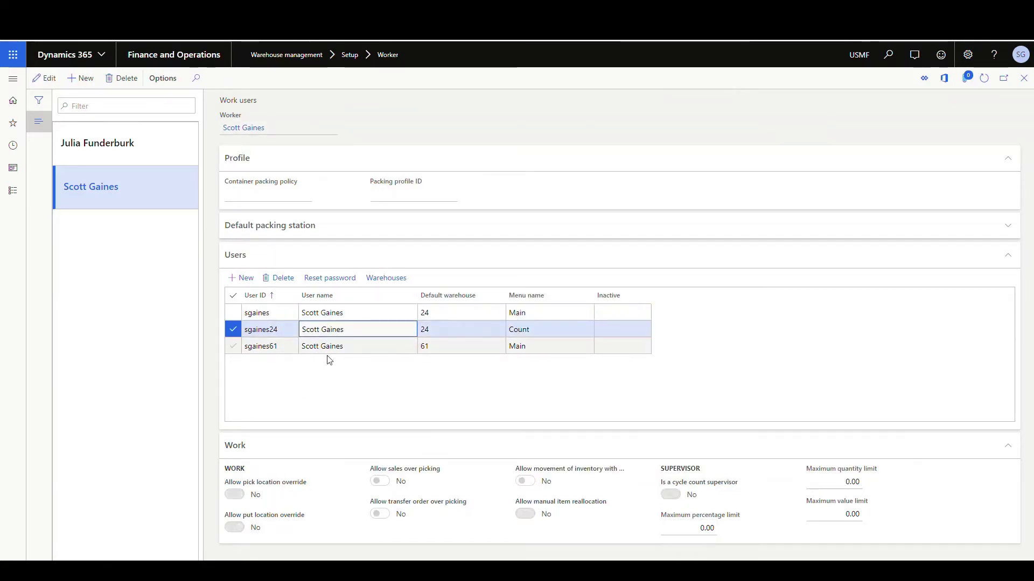
pyautogui.click(263, 313)
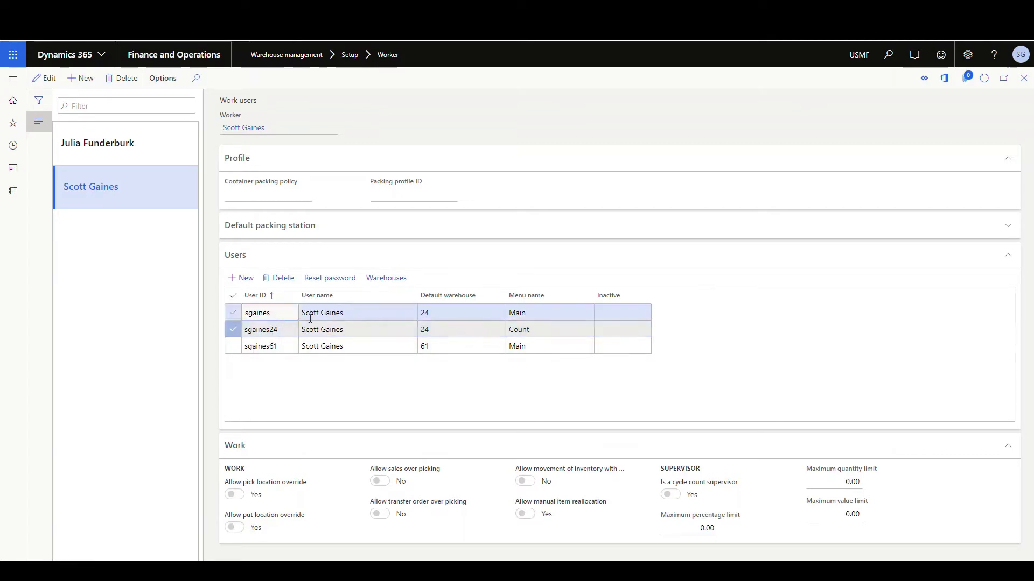
pyautogui.click(386, 278)
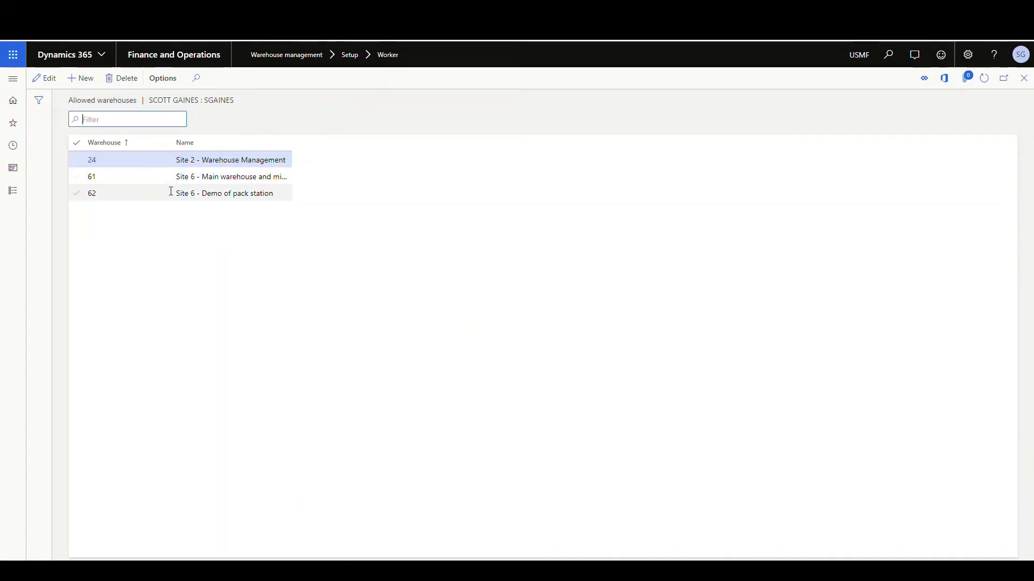
pyautogui.click(1025, 81)
pyautogui.click(349, 329)
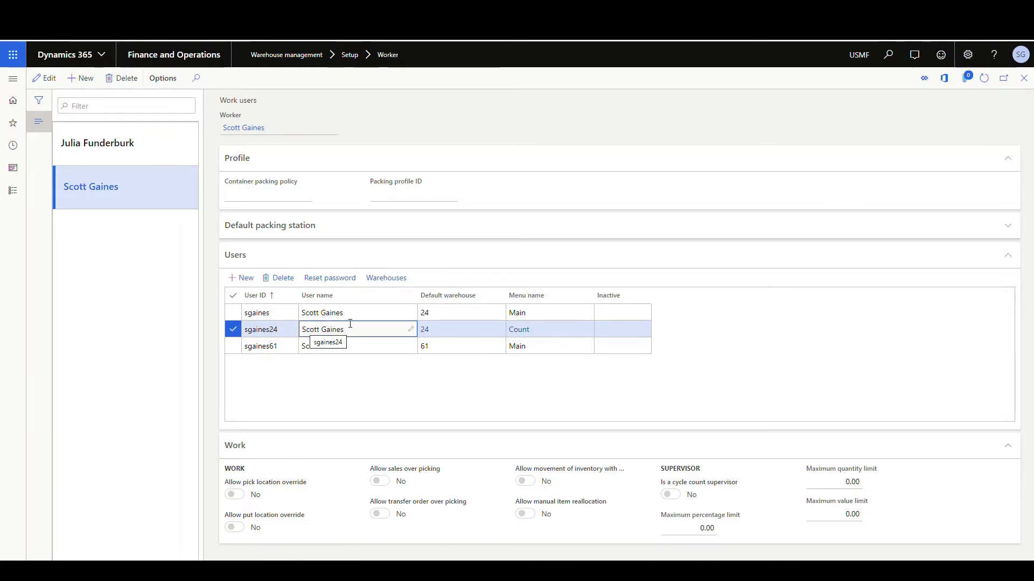
pyautogui.click(401, 279)
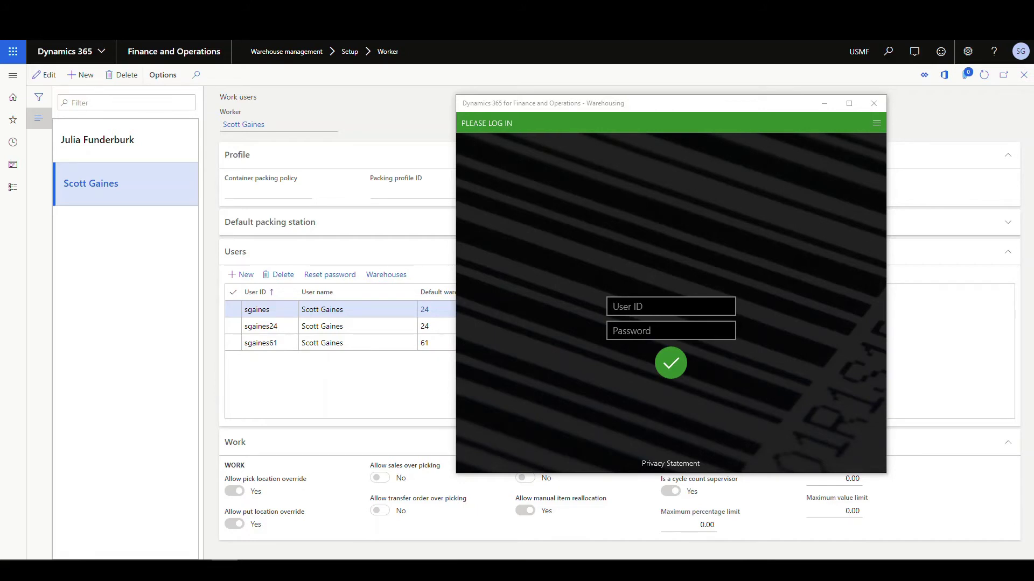
# Sign in to Warehousing with the worker's main mobile user ID and password
pyautogui.click(667, 308)
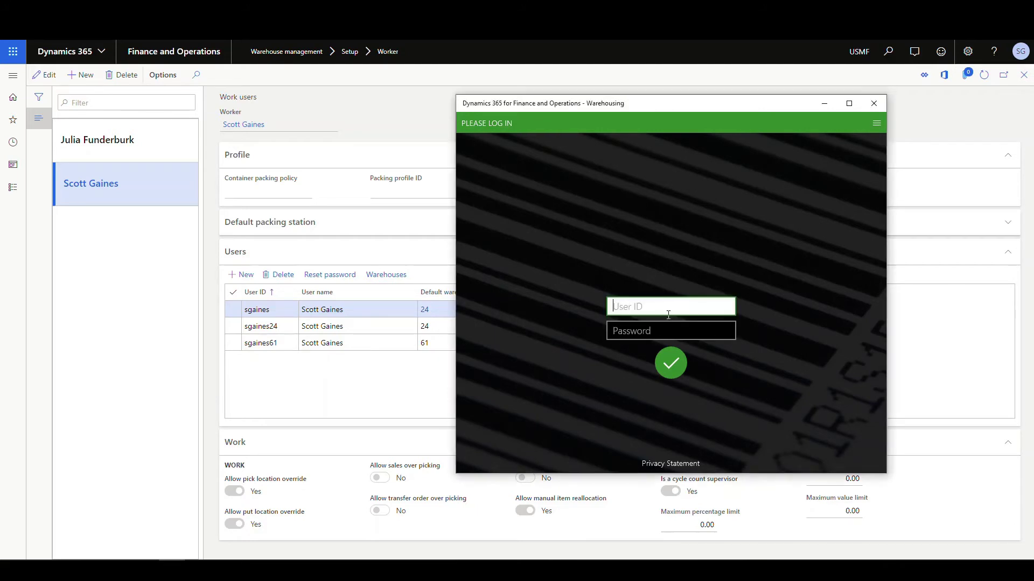
pyautogui.click(695, 333)
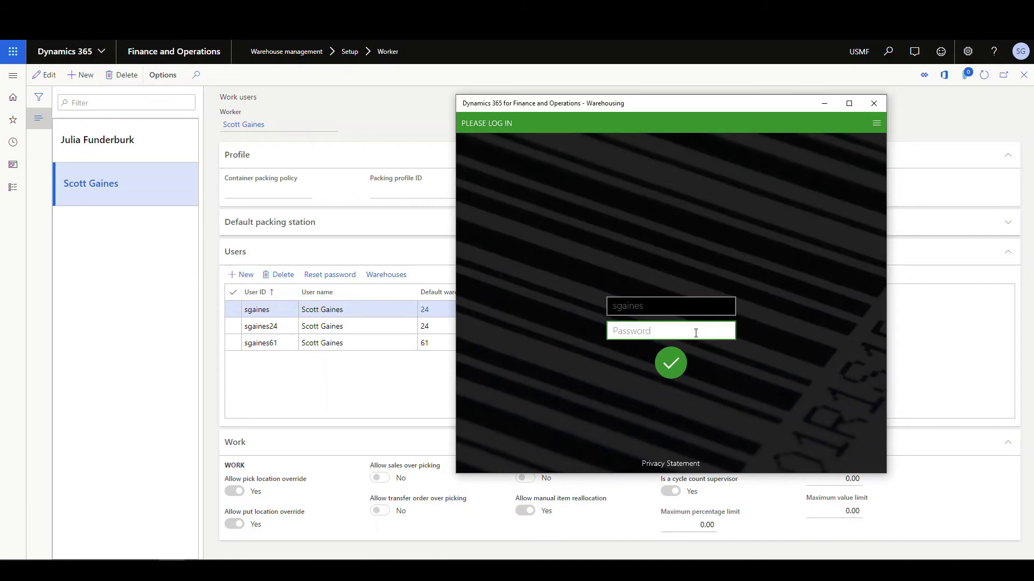
pyautogui.press('Return')
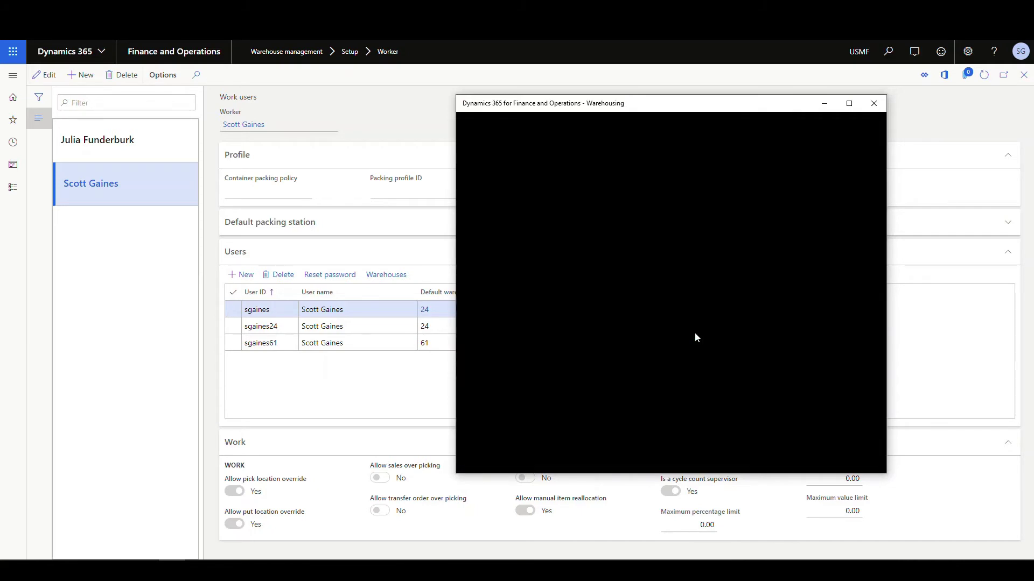
# Change the current warehouse from 24 to 61
pyautogui.click(489, 310)
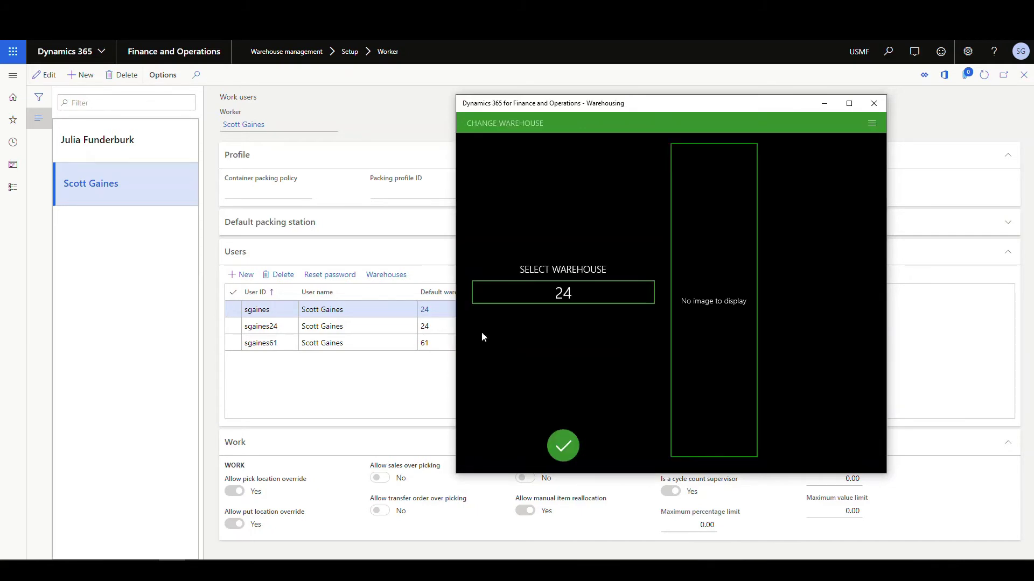
pyautogui.click(560, 297)
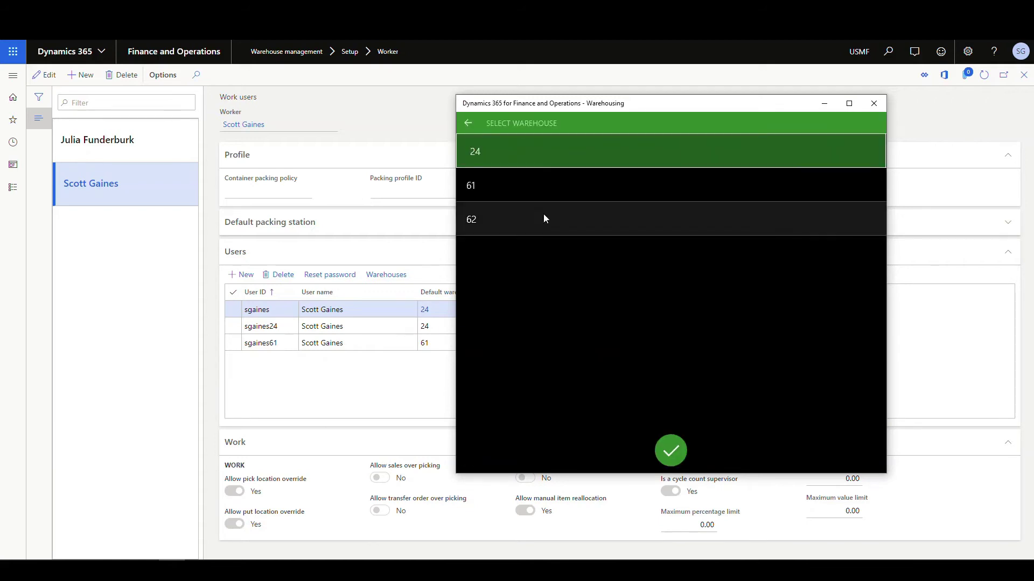
pyautogui.click(496, 187)
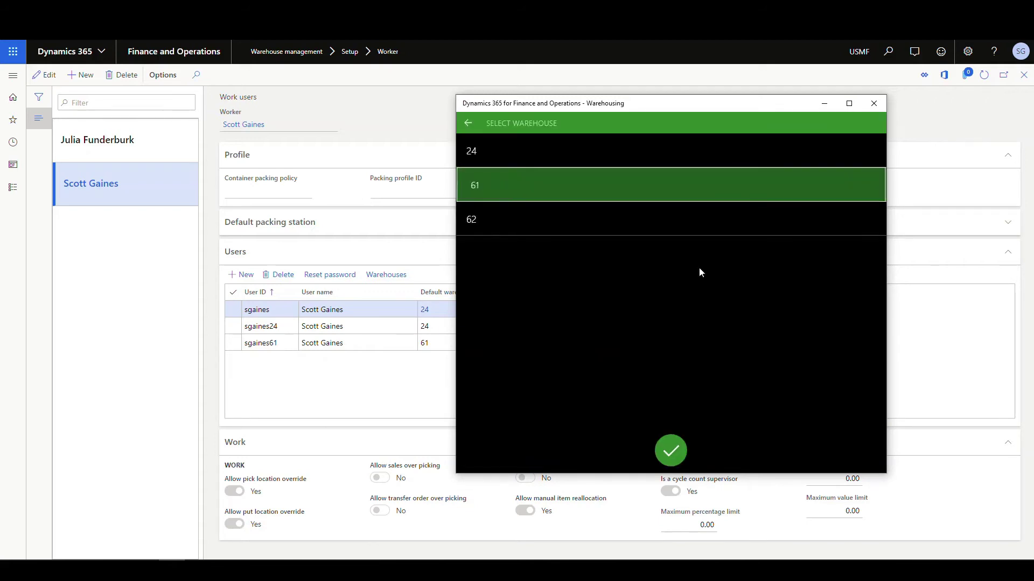
pyautogui.click(673, 452)
pyautogui.click(669, 467)
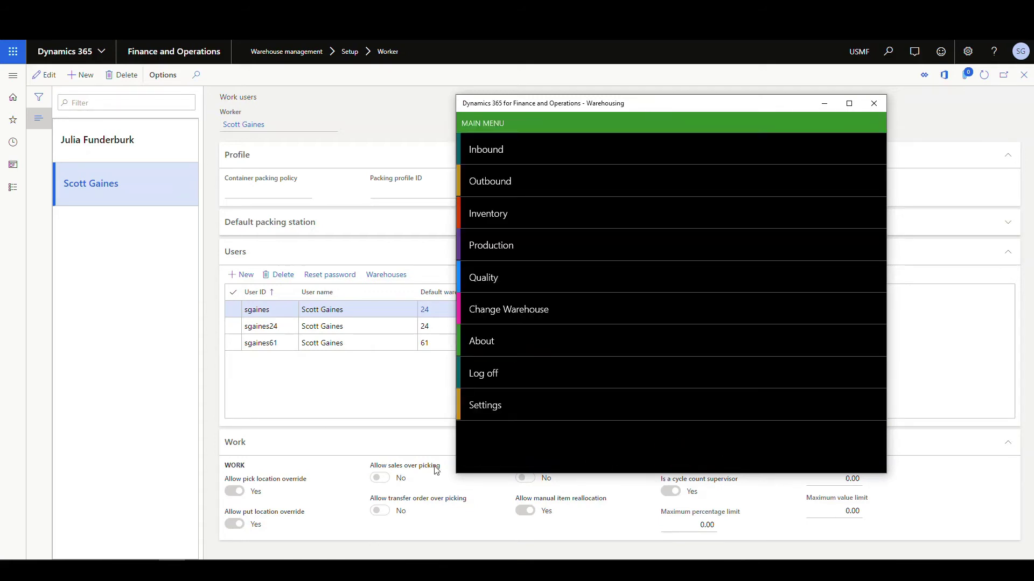
pyautogui.click(492, 189)
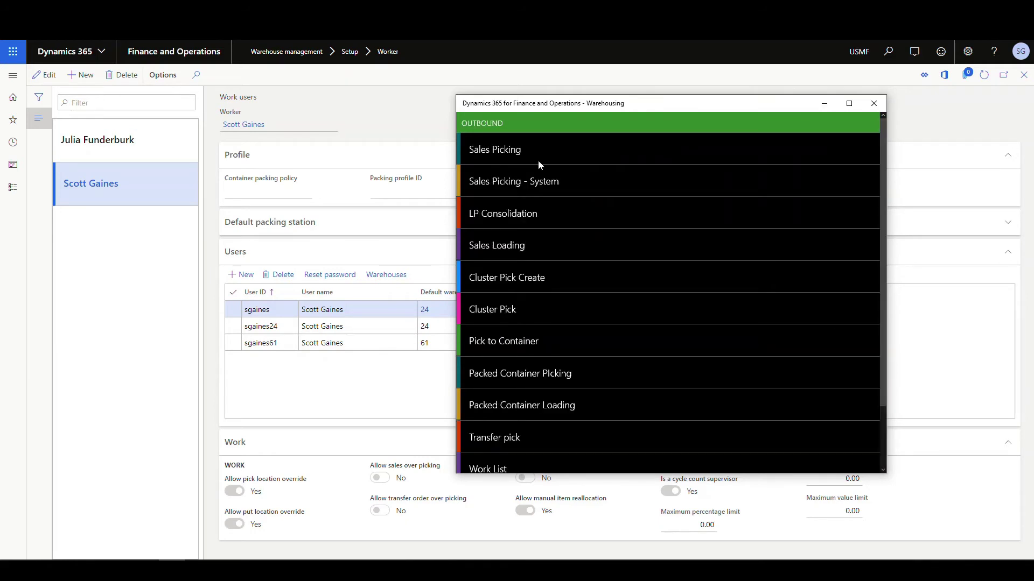
pyautogui.click(499, 196)
pyautogui.click(544, 304)
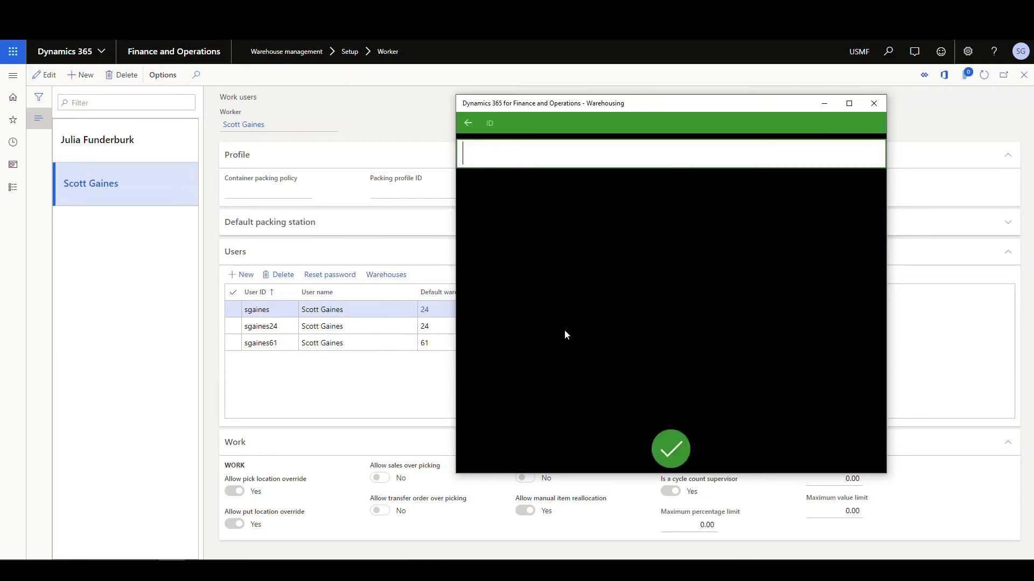
pyautogui.rightClick(504, 157)
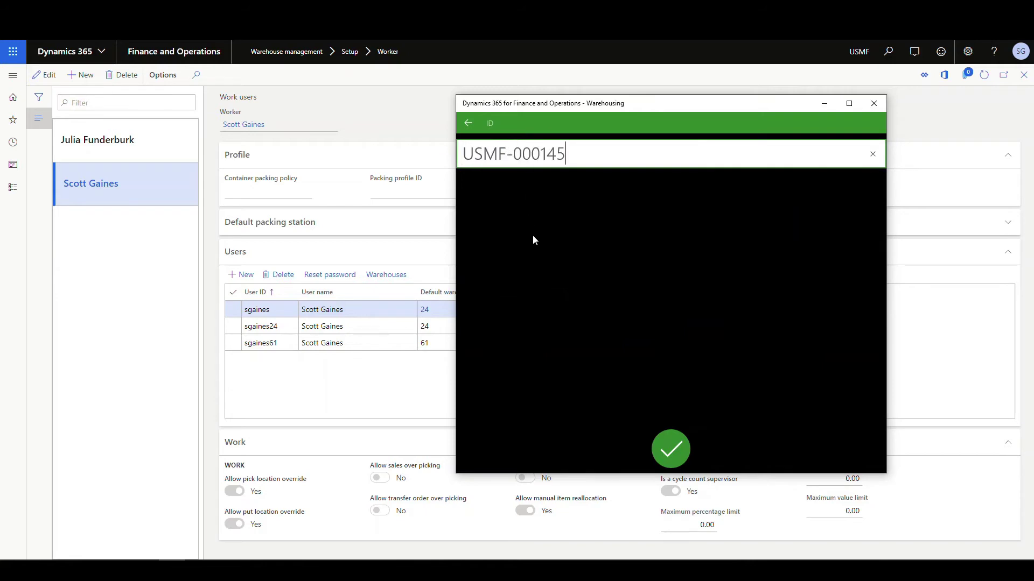
pyautogui.click(677, 457)
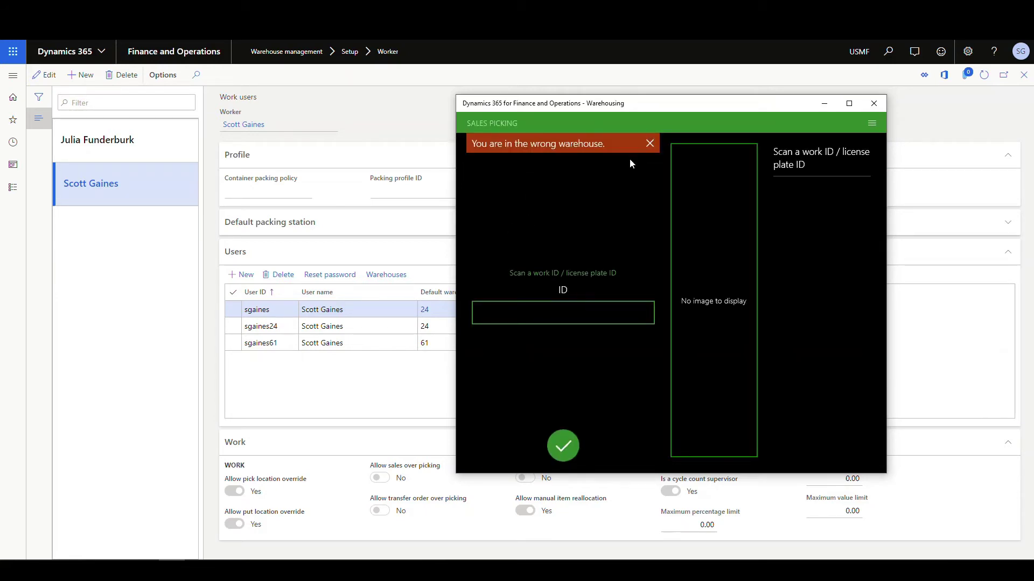
pyautogui.click(650, 144)
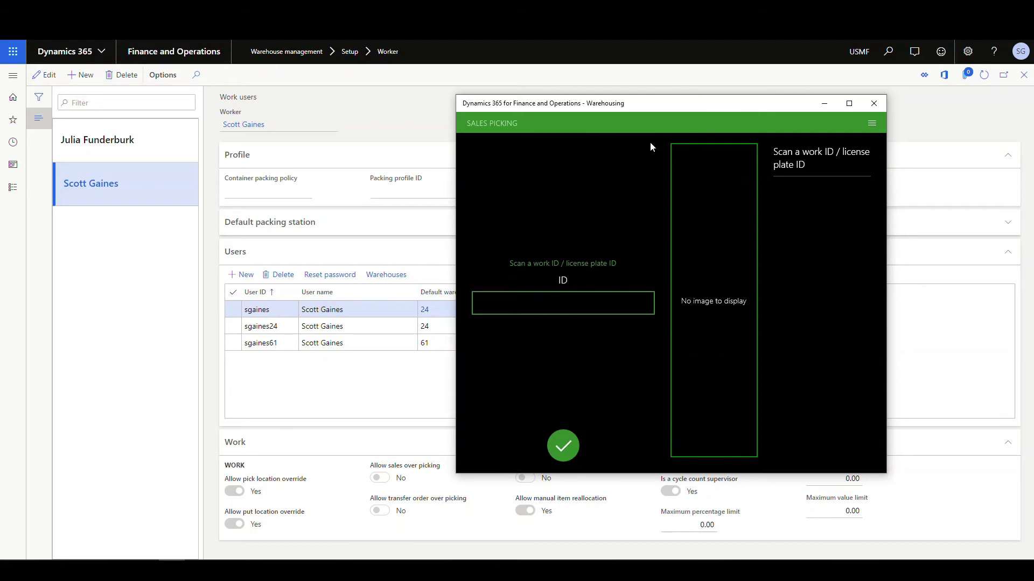
pyautogui.click(871, 124)
pyautogui.click(753, 154)
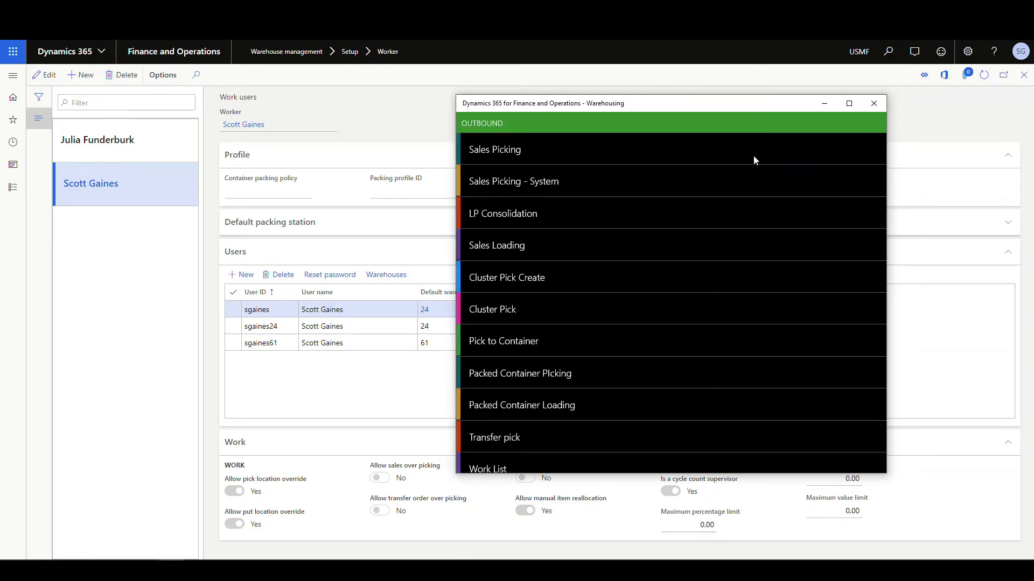
pyautogui.scroll(-2, 754, 157)
# Switch the current warehouse back to 24 and return to the main menu
pyautogui.click(491, 467)
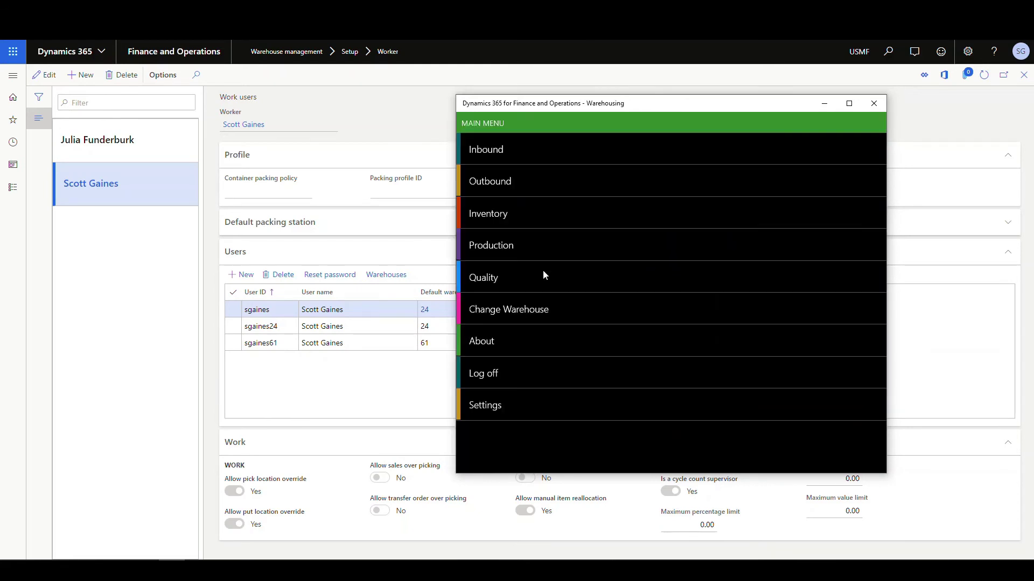
pyautogui.click(537, 312)
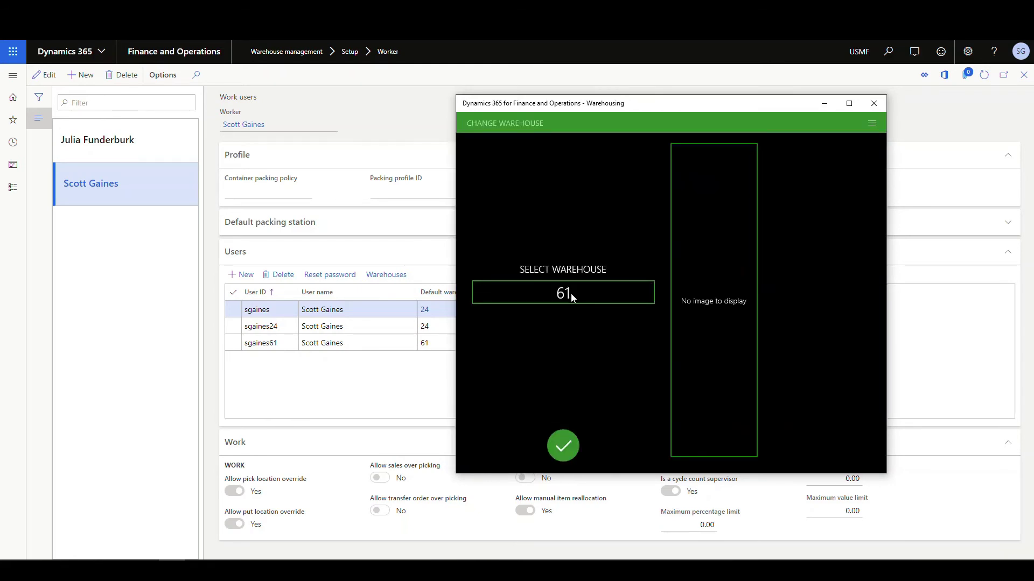
pyautogui.click(650, 287)
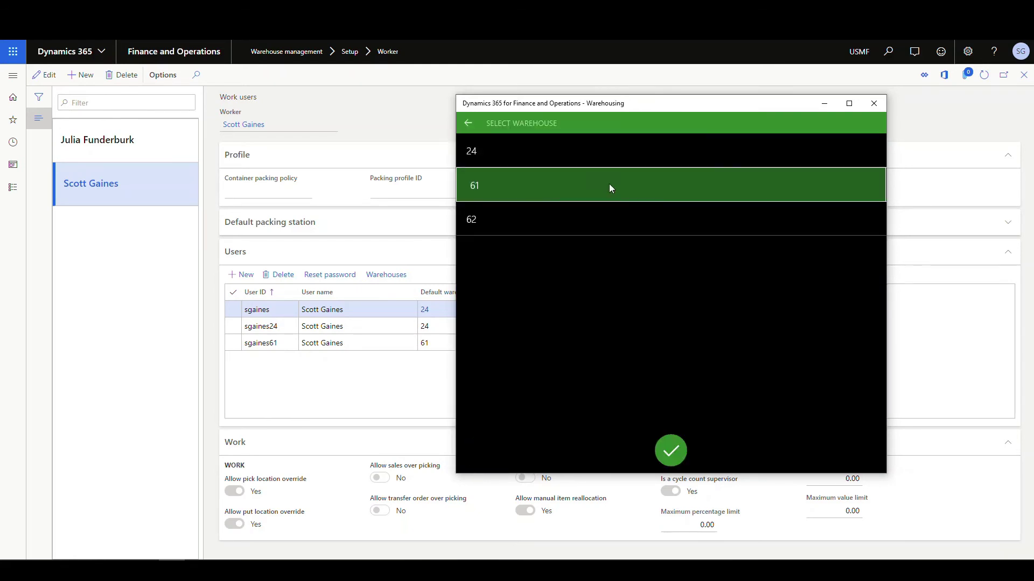
pyautogui.click(469, 153)
pyautogui.click(673, 453)
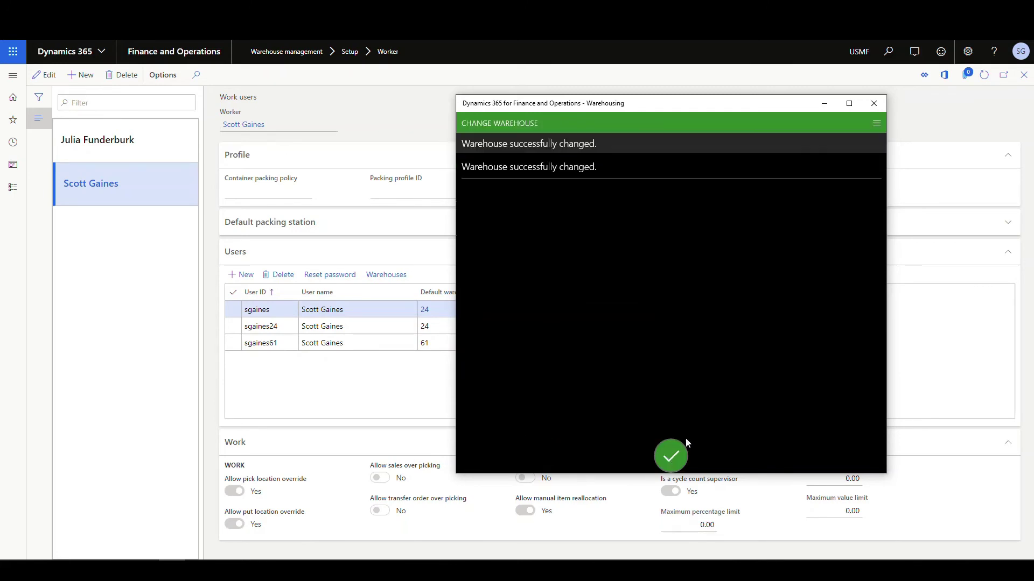
pyautogui.click(671, 462)
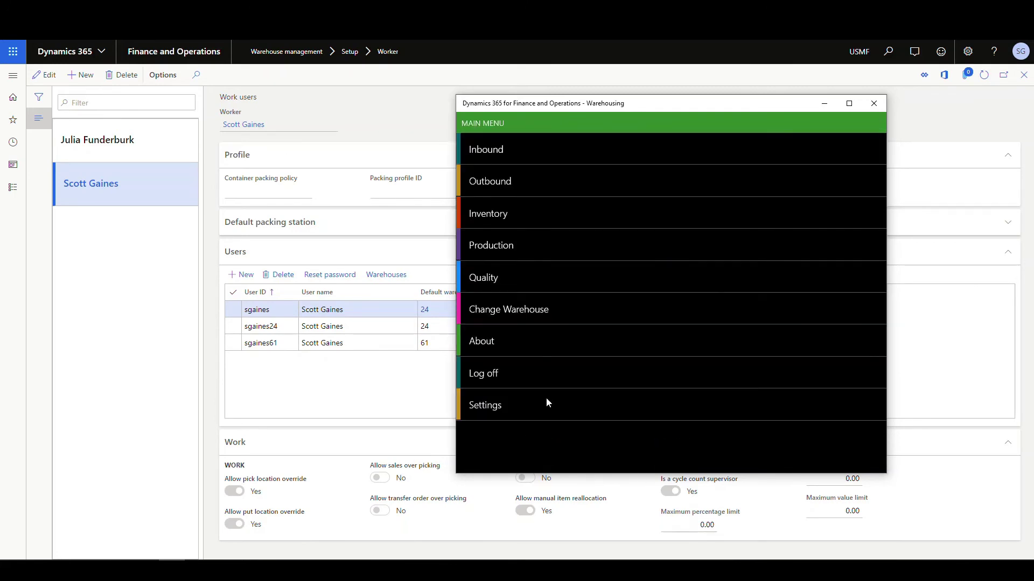
# Open Outbound Sales Picking with pasted work ID USMF-000145, showing the Z0001 pick from ZPICK
pyautogui.click(514, 183)
pyautogui.click(583, 164)
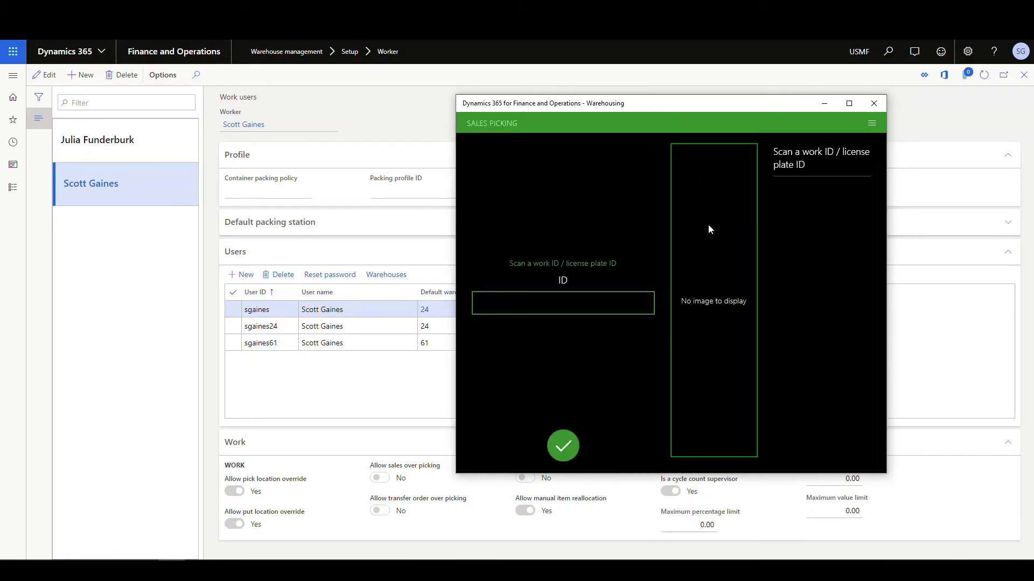
pyautogui.click(542, 305)
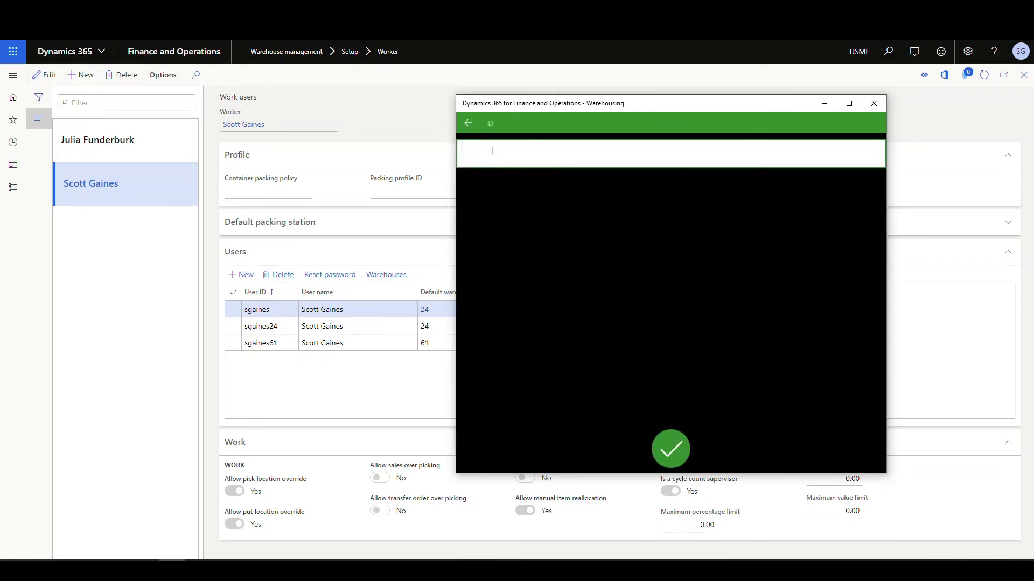
pyautogui.rightClick(493, 152)
pyautogui.click(491, 138)
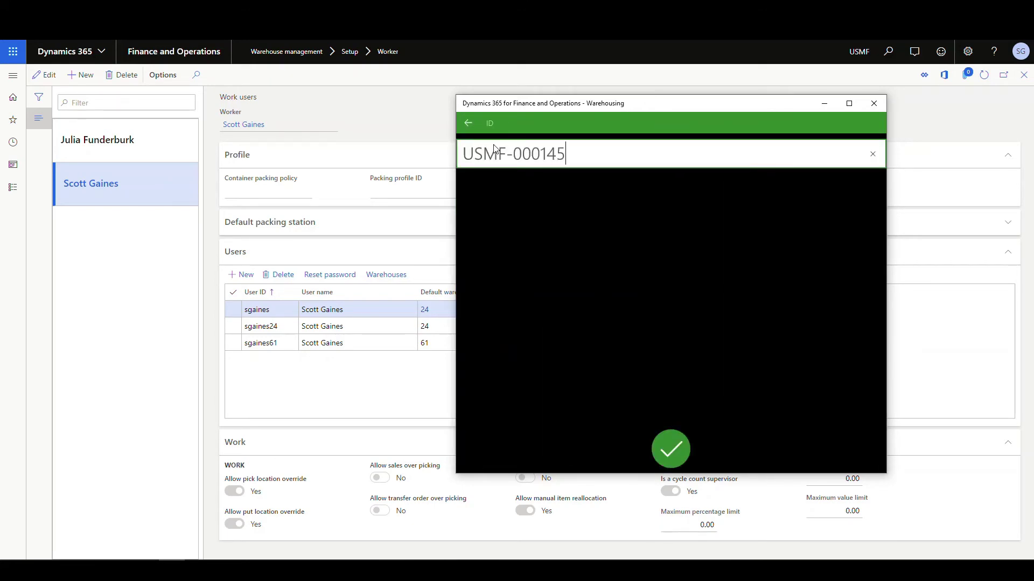
pyautogui.click(671, 448)
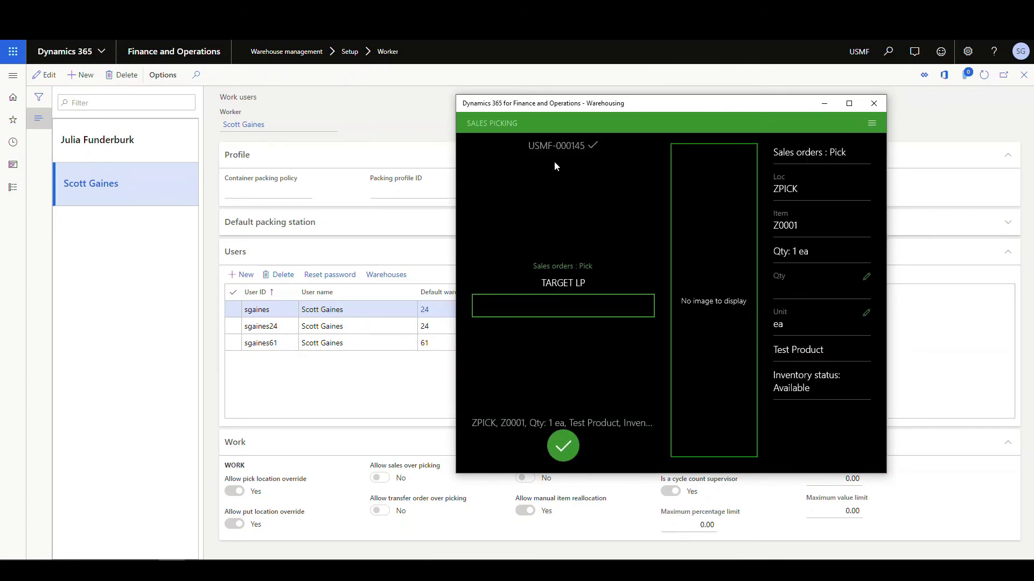